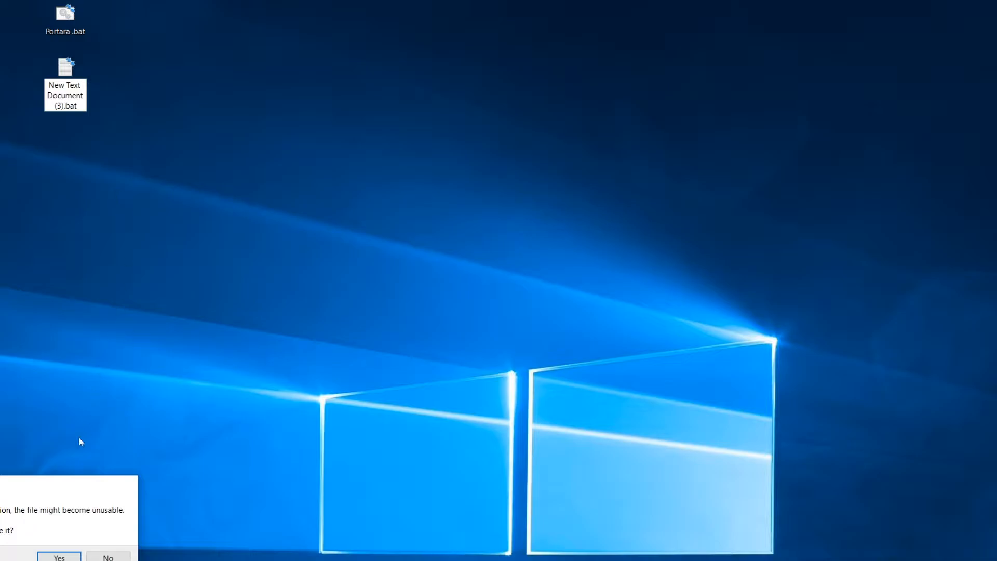
Confirm the extension change of New Text Document (3) to .bat and open the file for editing.
{"action": "left_click_drag", "start_coordinate": [36, 485], "coordinate": [284, 304]}
{"action": "left_click", "coordinate": [303, 374]}
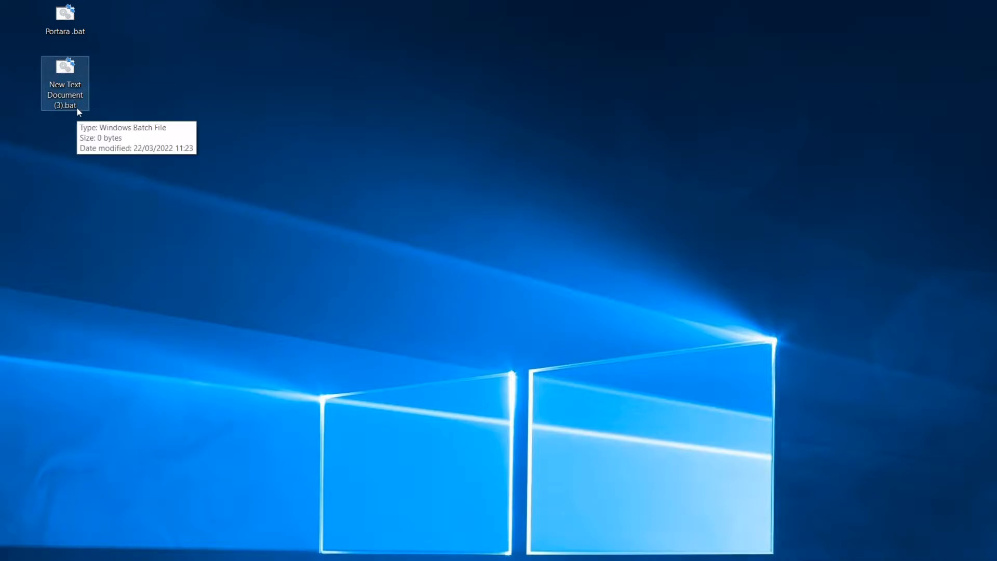
{"action": "right_click", "coordinate": [71, 82]}
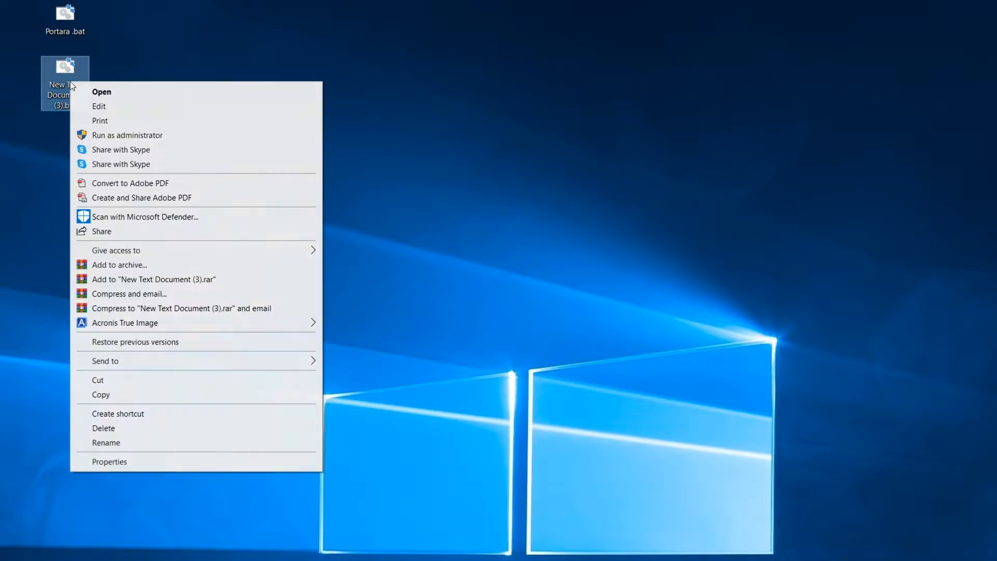
{"action": "left_click", "coordinate": [100, 107]}
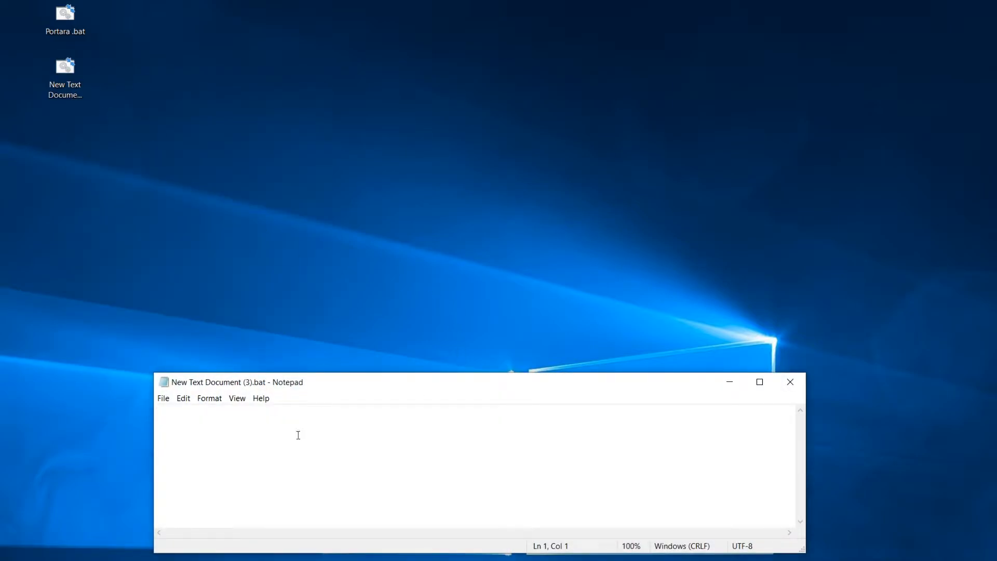
Enter the test text "slxm;amall;m;am;l[p" in the new batch file and close it, saving the changes.
{"action": "type", "text": "slxm;amall;m;am;l[p"}
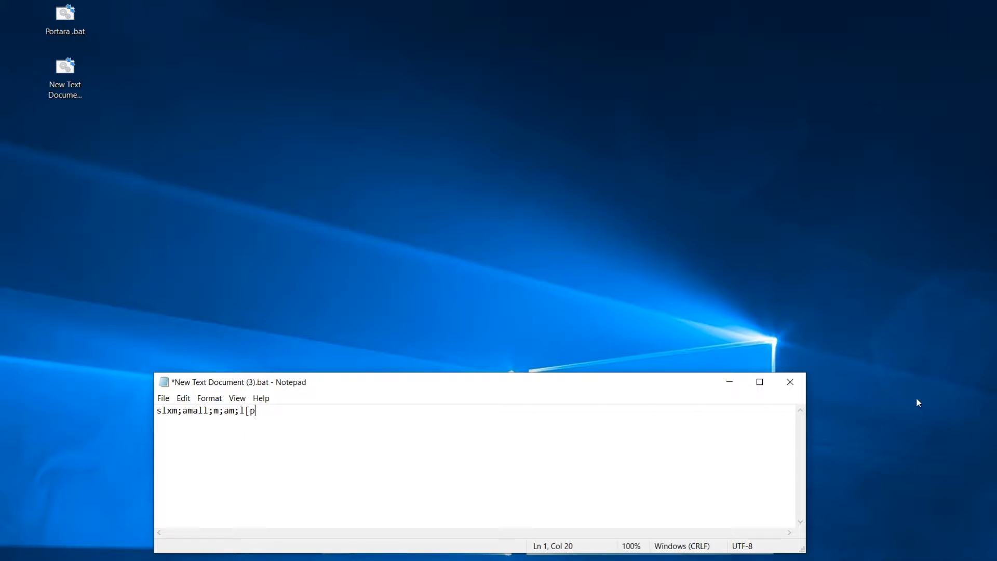
{"action": "left_click", "coordinate": [790, 382]}
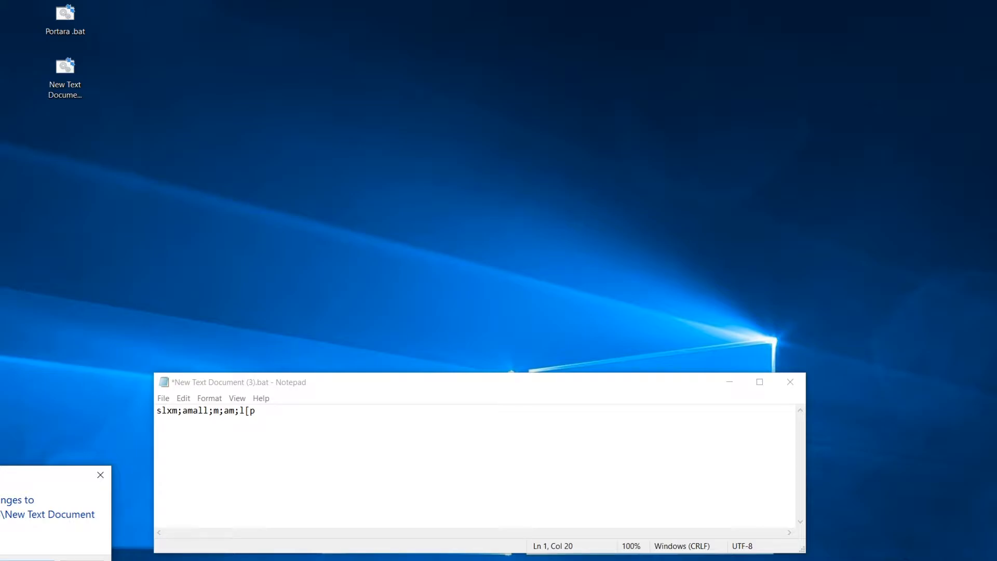
{"action": "key", "text": "Return"}
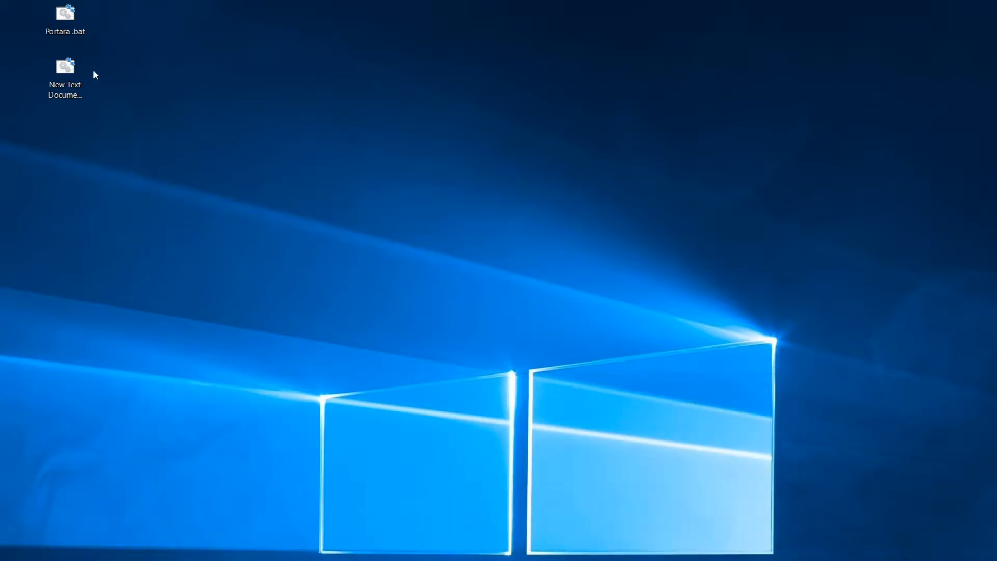
Delete the New Text Document (3).bat file and open Portara .bat for editing.
{"action": "key", "text": "Delete"}
{"action": "right_click", "coordinate": [58, 24]}
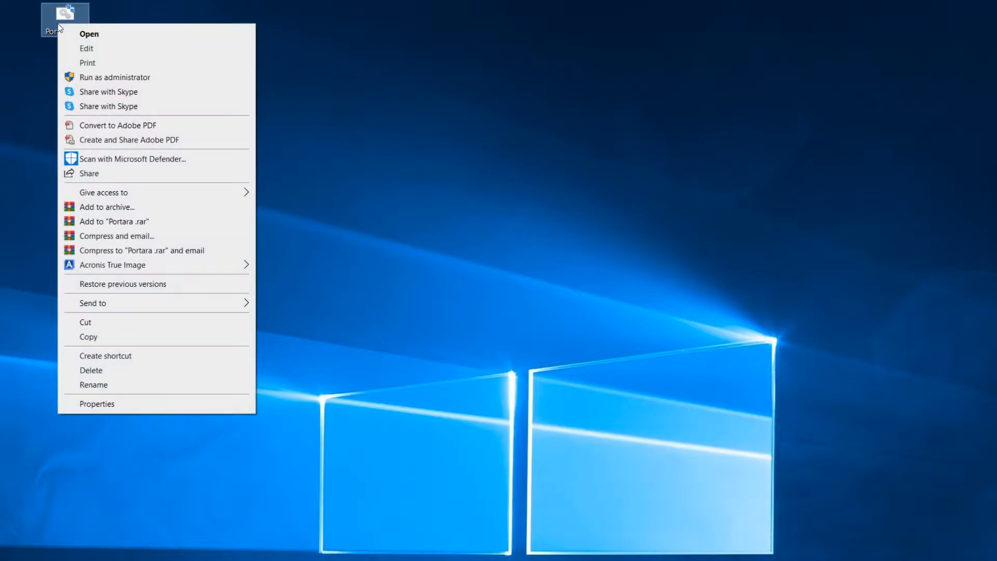
{"action": "left_click", "coordinate": [93, 50]}
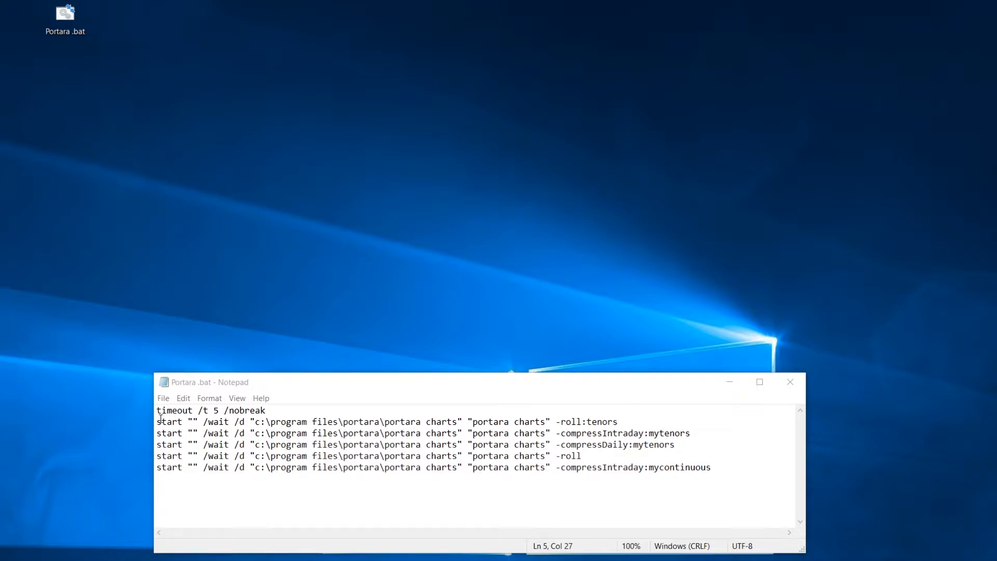
Examine the timeout line, the start command with its program path, and the three tenors switches in the batch file.
{"action": "left_click_drag", "start_coordinate": [157, 410], "coordinate": [279, 411]}
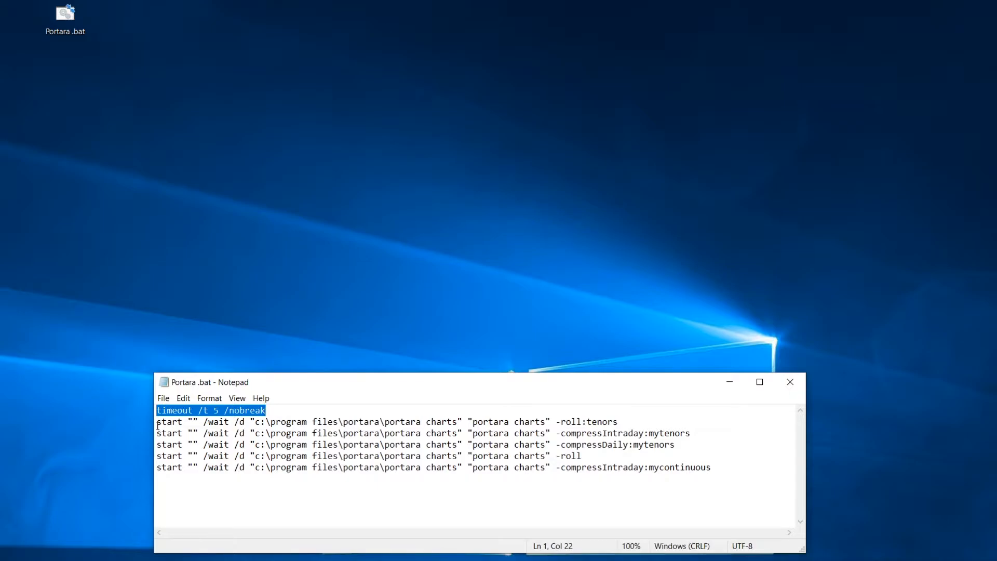
{"action": "left_click_drag", "start_coordinate": [155, 421], "coordinate": [551, 422]}
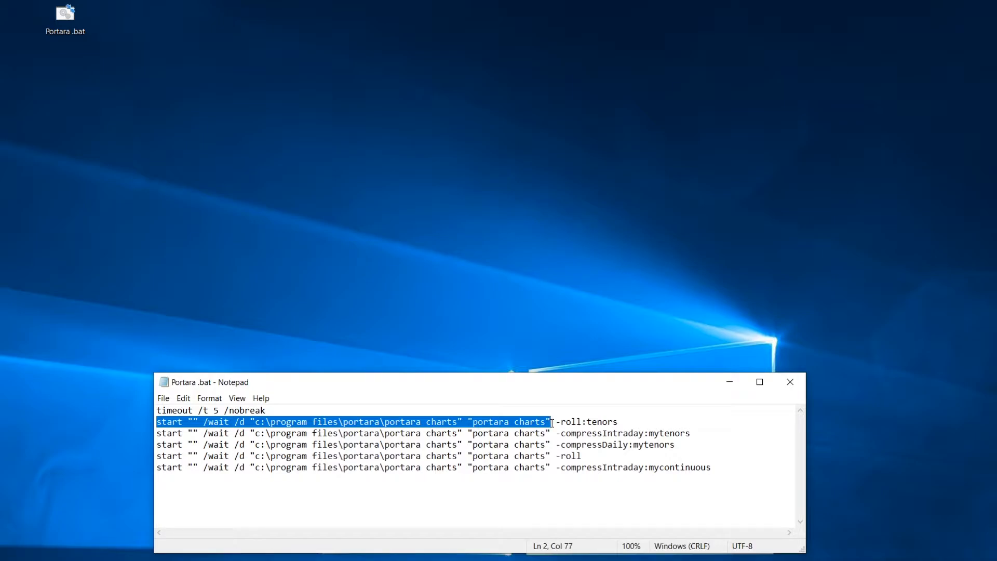
{"action": "left_click", "coordinate": [626, 426]}
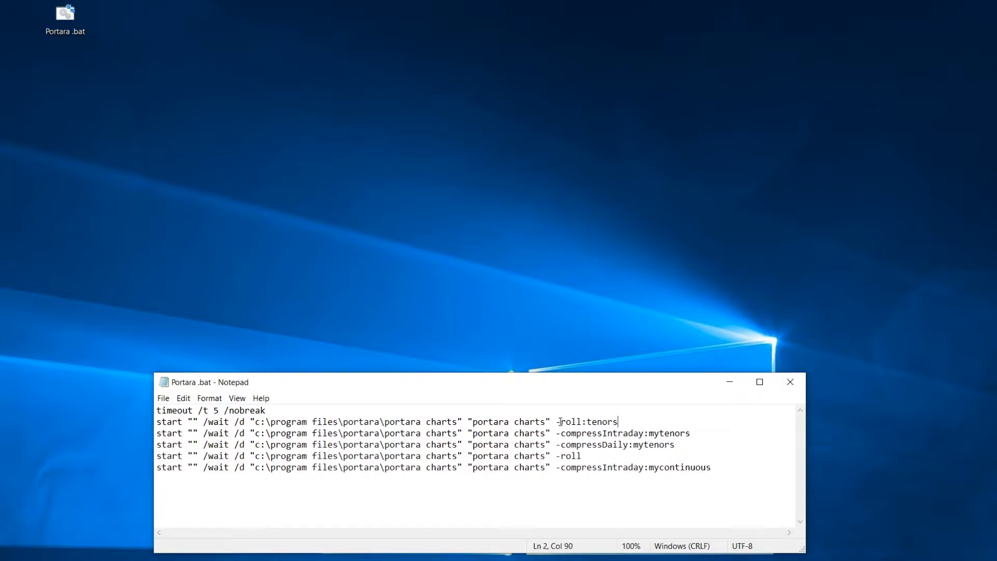
{"action": "left_click_drag", "start_coordinate": [555, 424], "coordinate": [634, 421]}
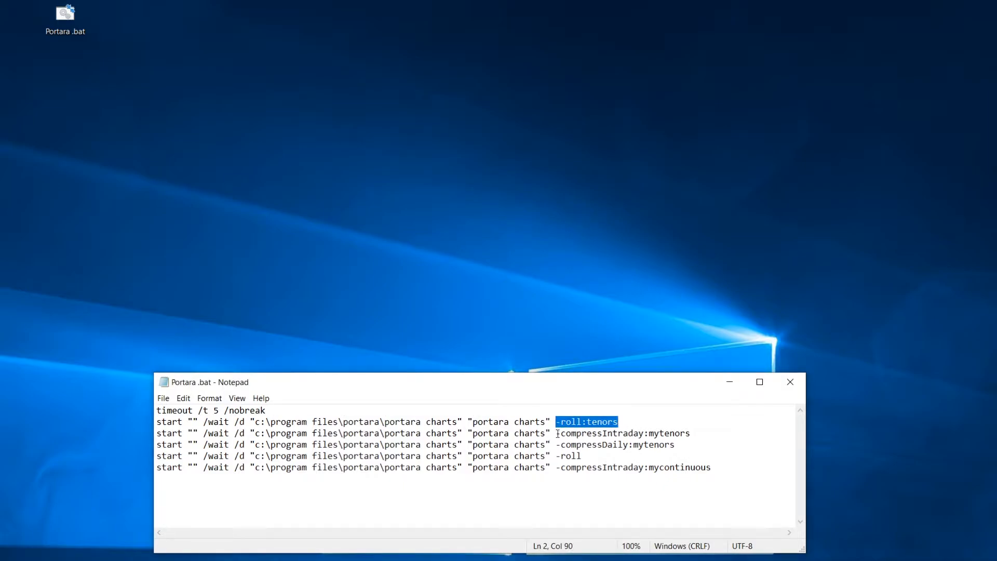
{"action": "left_click_drag", "start_coordinate": [556, 434], "coordinate": [688, 439]}
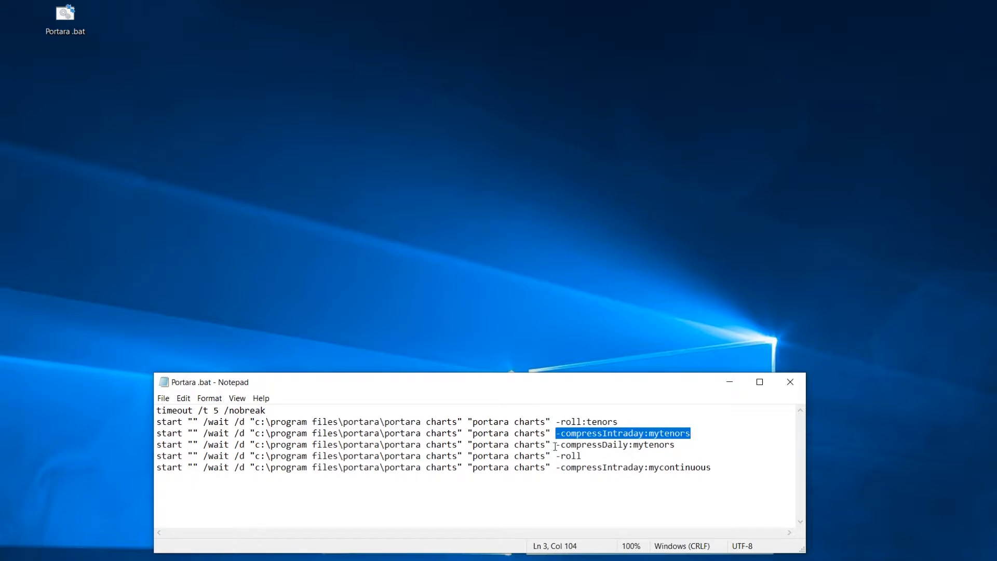
{"action": "left_click_drag", "start_coordinate": [554, 445], "coordinate": [676, 445]}
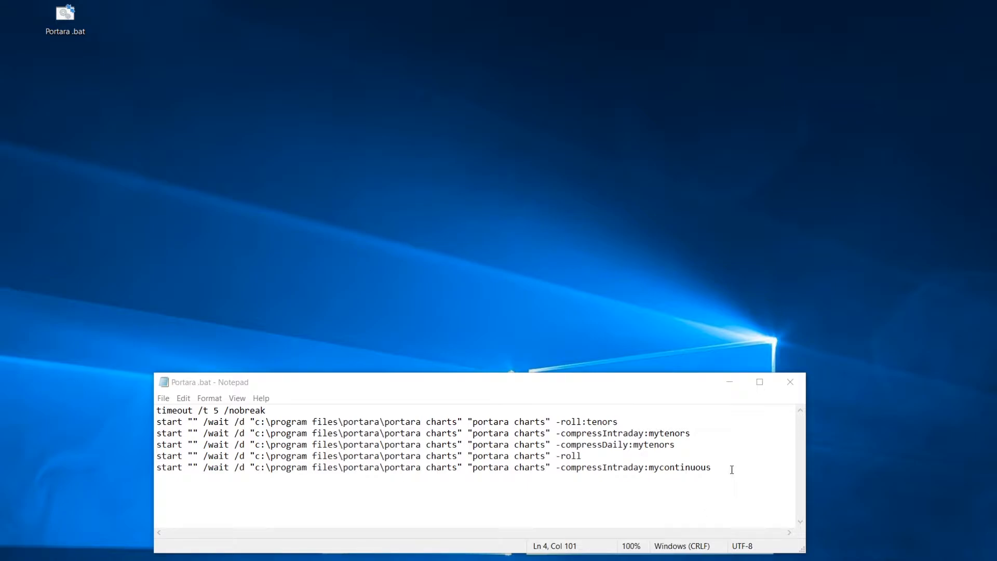
Review the roll and compression switches of all five start lines in order, including the tenors name after the first roll.
{"action": "left_click_drag", "start_coordinate": [619, 422], "coordinate": [558, 424]}
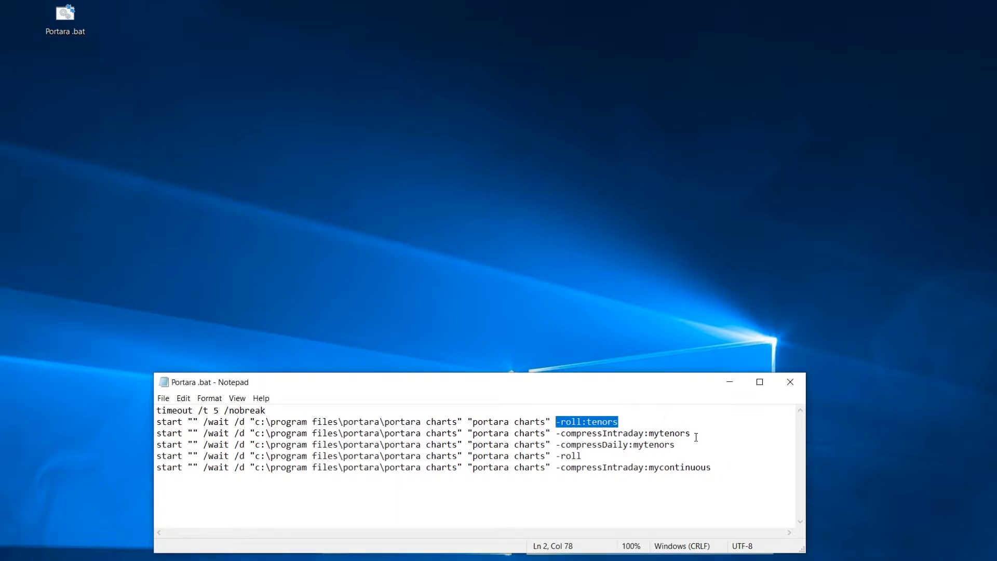
{"action": "left_click_drag", "start_coordinate": [695, 435], "coordinate": [601, 438]}
{"action": "double_click", "coordinate": [560, 432]}
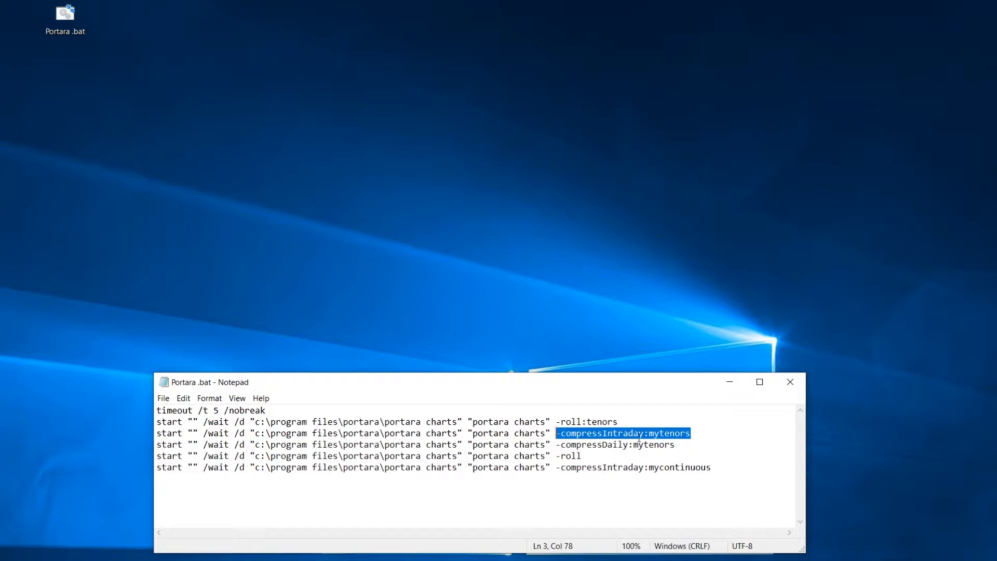
{"action": "left_click_drag", "start_coordinate": [676, 444], "coordinate": [557, 460]}
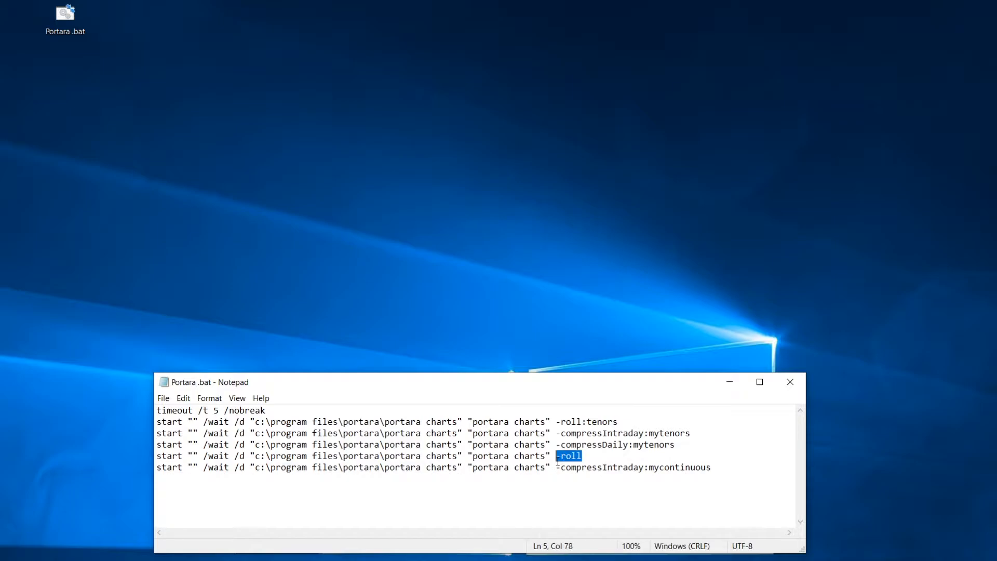
{"action": "left_click_drag", "start_coordinate": [720, 465], "coordinate": [558, 479]}
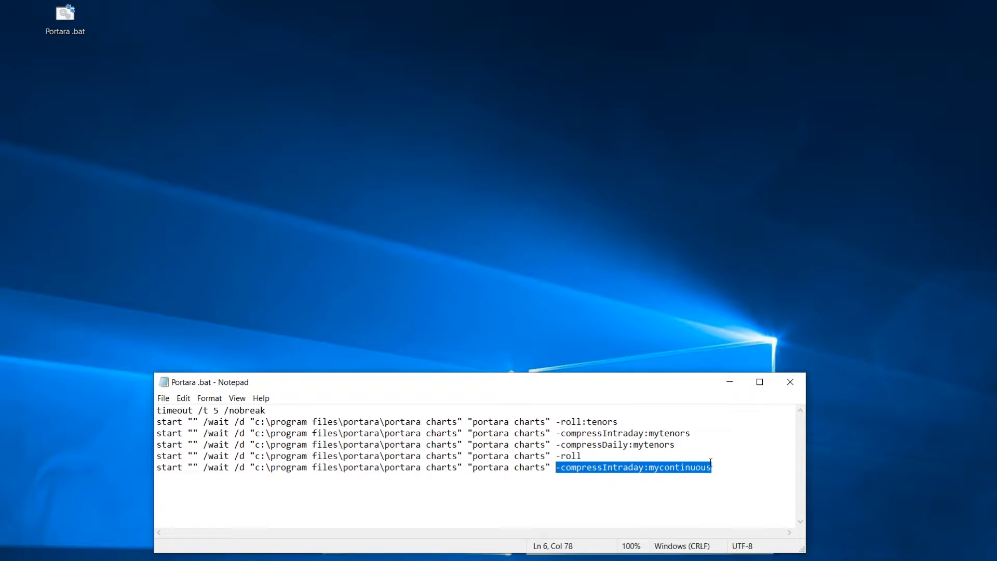
{"action": "left_click_drag", "start_coordinate": [619, 422], "coordinate": [587, 422]}
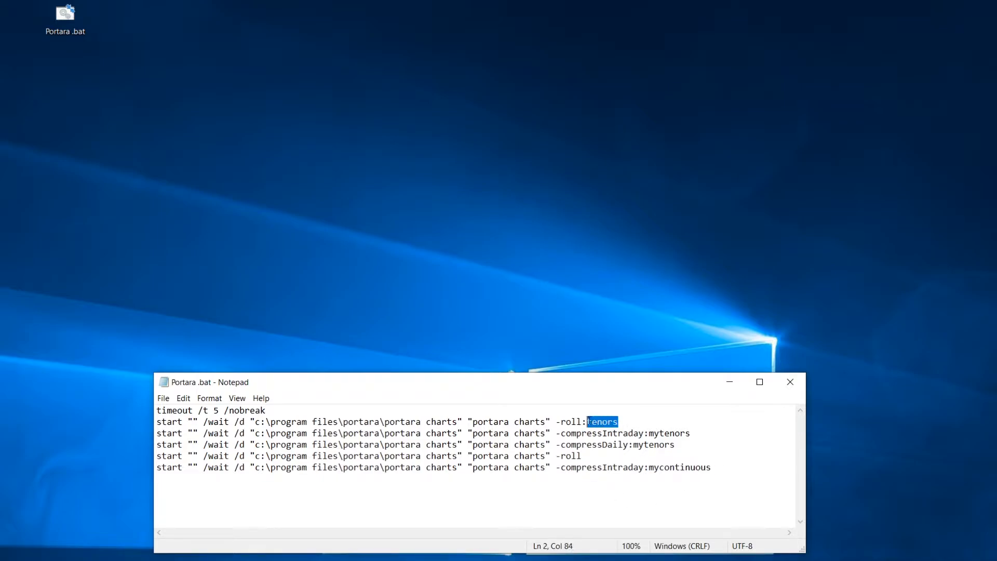
{"action": "left_click", "coordinate": [617, 445]}
{"action": "left_click", "coordinate": [581, 456]}
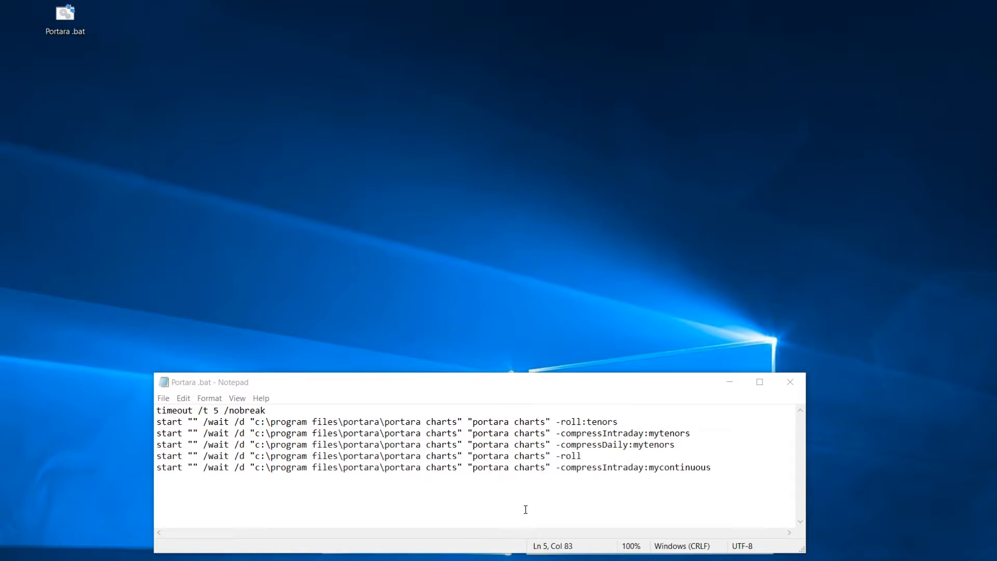
Compare the -compressIntraday and -compressDaily commands with the :mytenors and :mycontinuous names that follow the colons.
{"action": "left_click_drag", "start_coordinate": [555, 422], "coordinate": [646, 433]}
{"action": "left_click", "coordinate": [557, 434]}
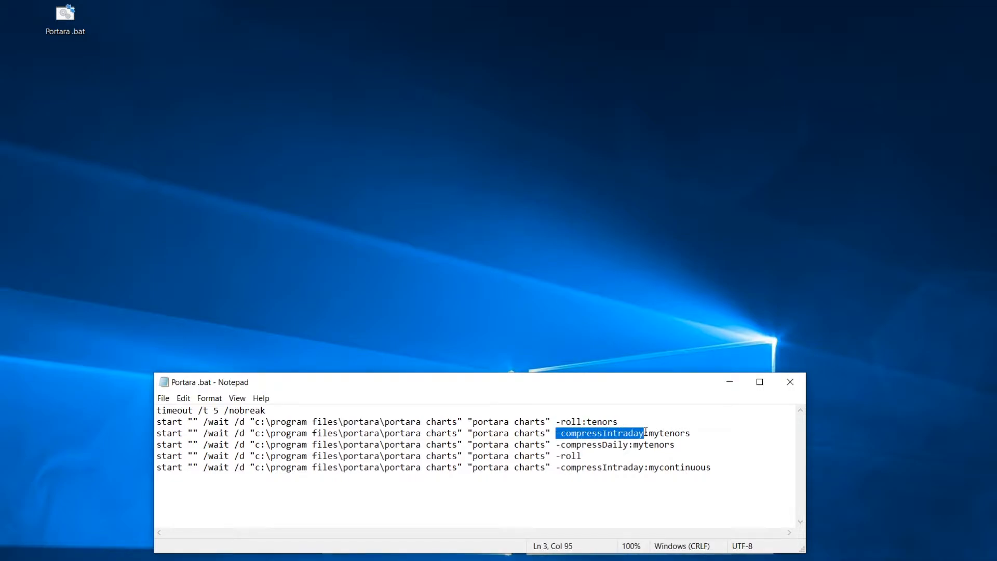
{"action": "left_click_drag", "start_coordinate": [557, 445], "coordinate": [628, 445]}
{"action": "left_click", "coordinate": [623, 456]}
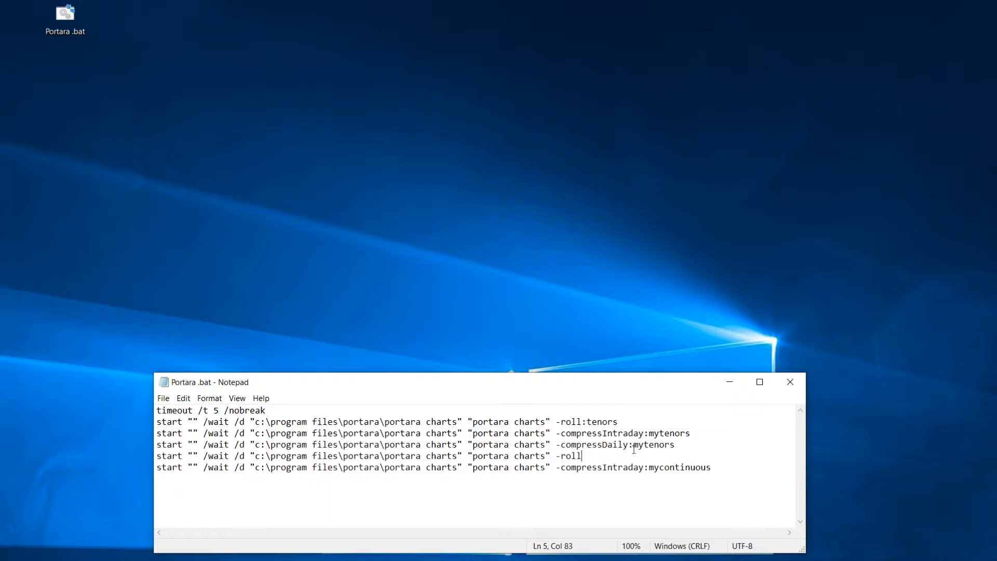
{"action": "left_click_drag", "start_coordinate": [628, 445], "coordinate": [676, 445]}
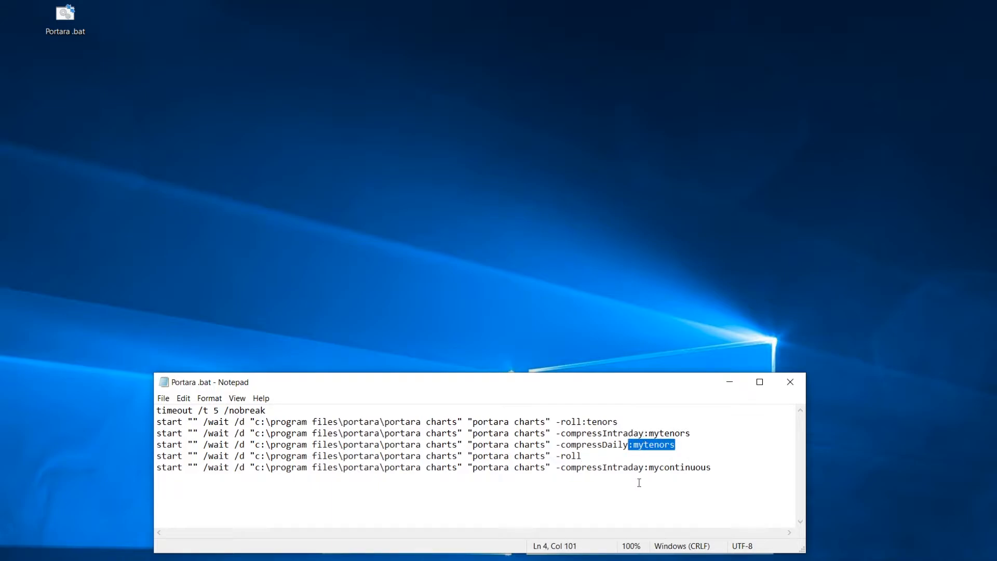
{"action": "left_click", "coordinate": [645, 468]}
{"action": "left_click_drag", "start_coordinate": [645, 469], "coordinate": [712, 470]}
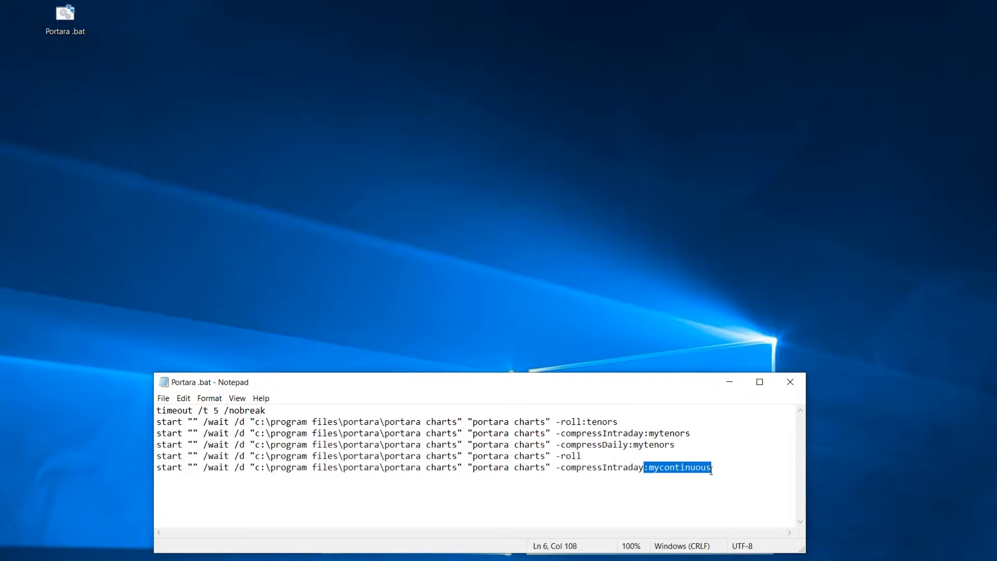
Append a second template name, ;mysessiontimes, after mycontinuous on the last start line.
{"action": "left_click", "coordinate": [709, 495]}
{"action": "type", "text": ";m"}
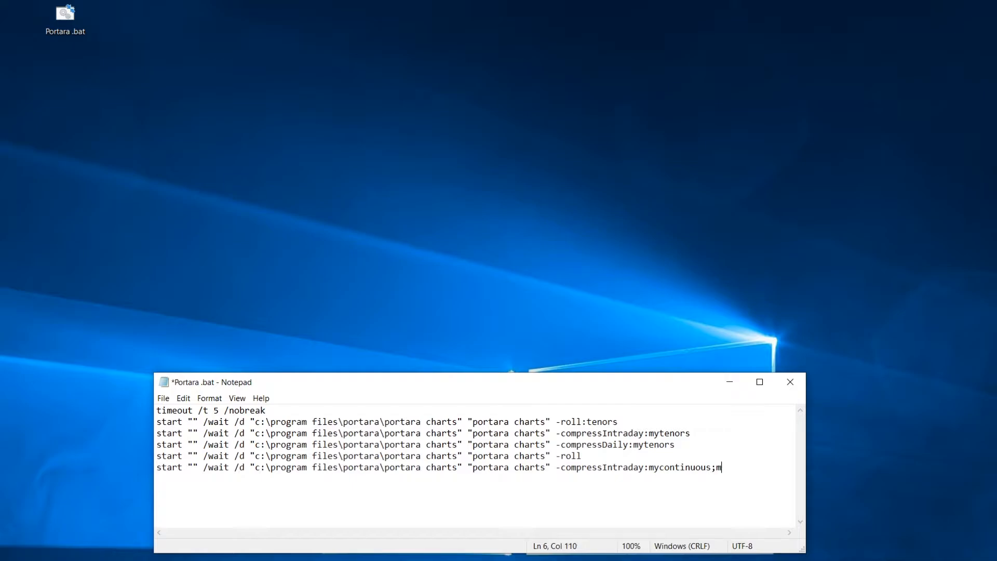
{"action": "type", "text": "y"}
{"action": "type", "text": "session"}
{"action": "type", "text": "times"}
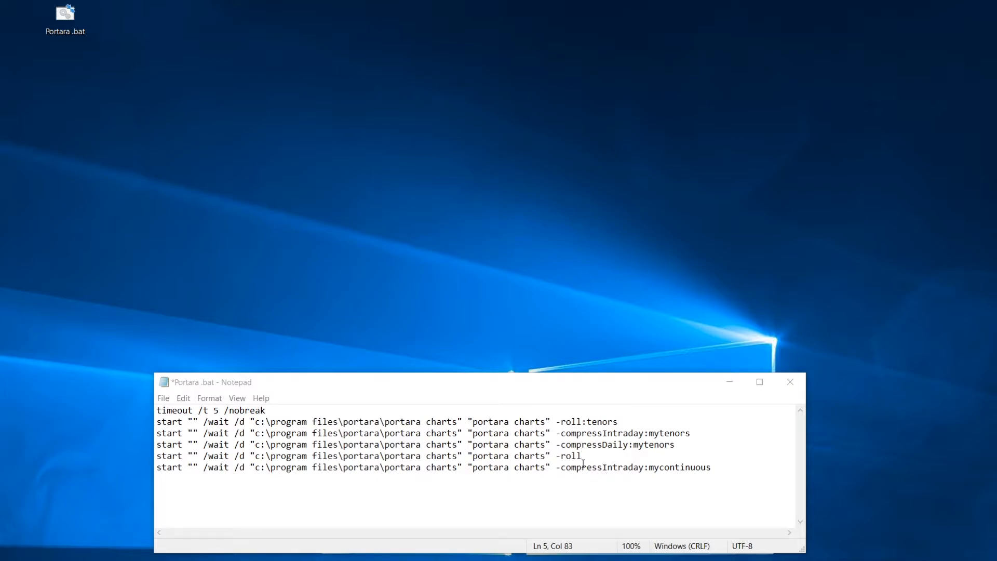
Add the template name :myroll after the plain -roll switch on the fifth line.
{"action": "left_click", "coordinate": [582, 456]}
{"action": "left_click_drag", "start_coordinate": [581, 456], "coordinate": [555, 456]}
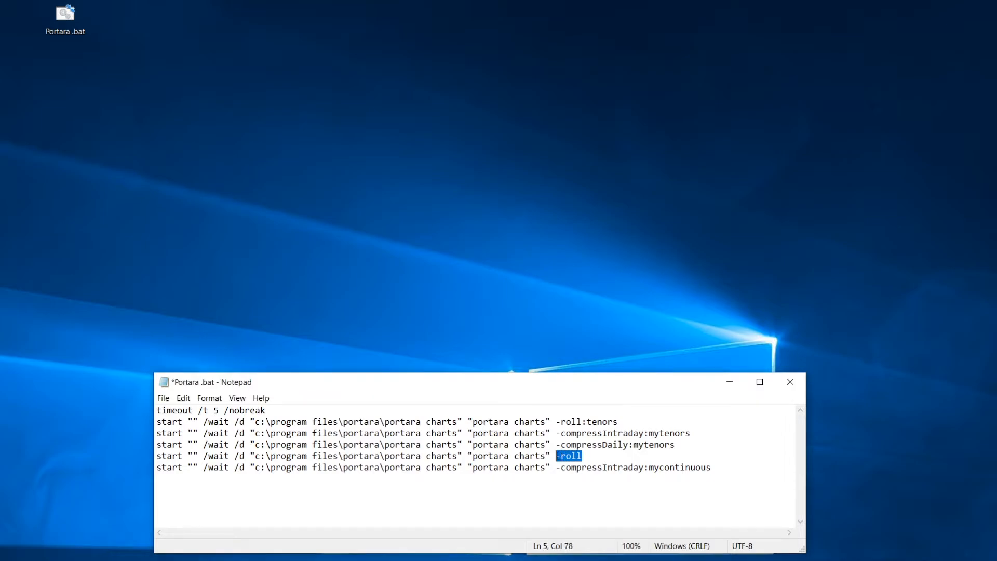
{"action": "left_click", "coordinate": [587, 456]}
{"action": "type", "text": ":myroll"}
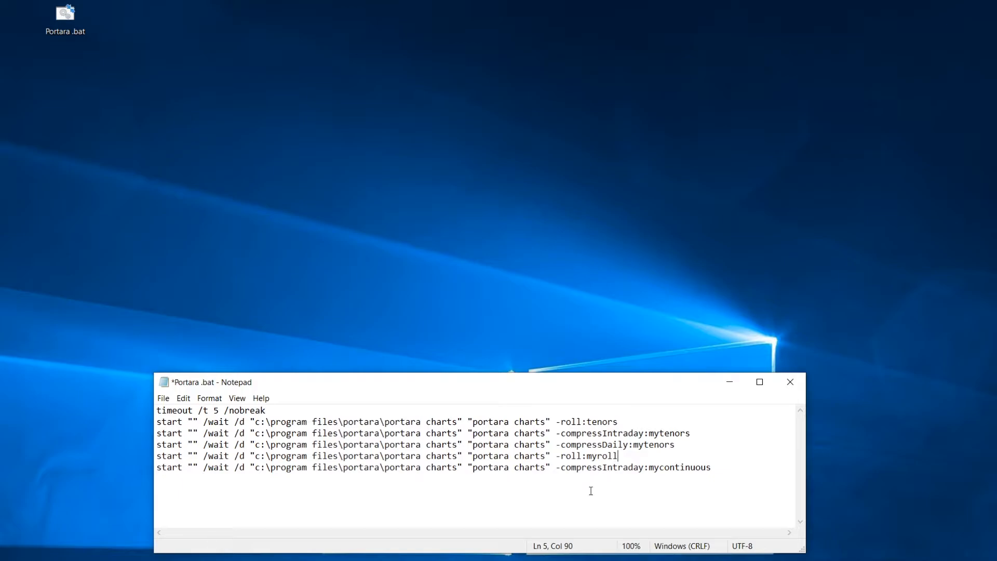
Remove the :myroll template name so the fifth line ends with -roll.
{"action": "key", "text": "BackSpace"}
{"action": "key", "text": "BackSpace"}
{"action": "key", "text": "BackSpace"}
{"action": "key", "text": "BackSpace"}
{"action": "key", "text": "BackSpace"}
{"action": "key", "text": "BackSpace"}
{"action": "key", "text": "BackSpace"}
Examine the -roll:tenors switch at the end of the first start line.
{"action": "left_click", "coordinate": [618, 422]}
{"action": "key", "text": "shift+Left"}
{"action": "key", "text": "shift+Left"}
{"action": "key", "text": "shift+Left"}
{"action": "key", "text": "shift+Left"}
{"action": "key", "text": "shift+Left"}
{"action": "key", "text": "shift+Left"}
{"action": "key", "text": "shift+Left"}
{"action": "key", "text": "shift+Left"}
{"action": "key", "text": "shift+Left"}
{"action": "key", "text": "shift+Left"}
{"action": "key", "text": "shift+Left"}
{"action": "key", "text": "shift+Left"}
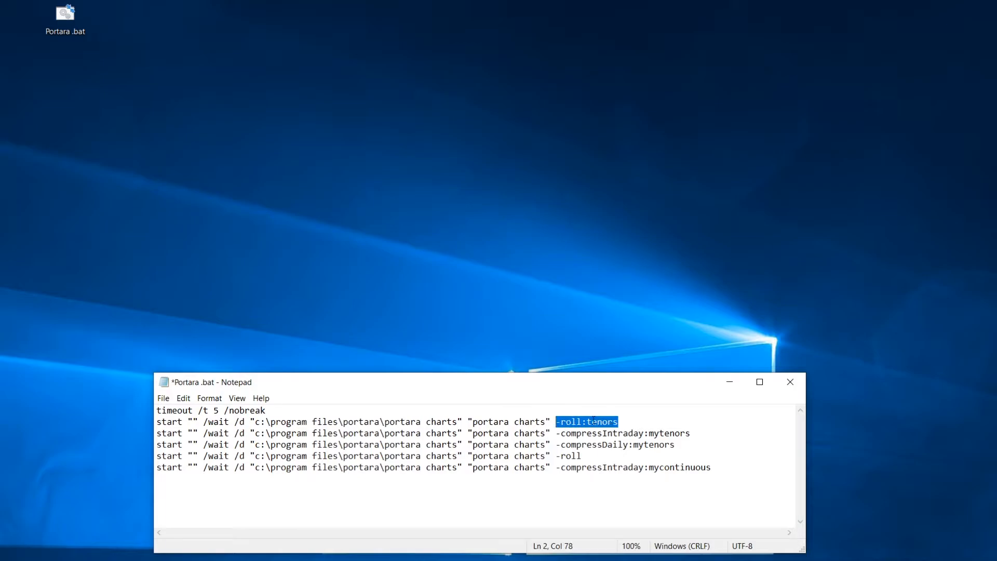
{"action": "left_click", "coordinate": [592, 422]}
{"action": "left_click", "coordinate": [624, 421]}
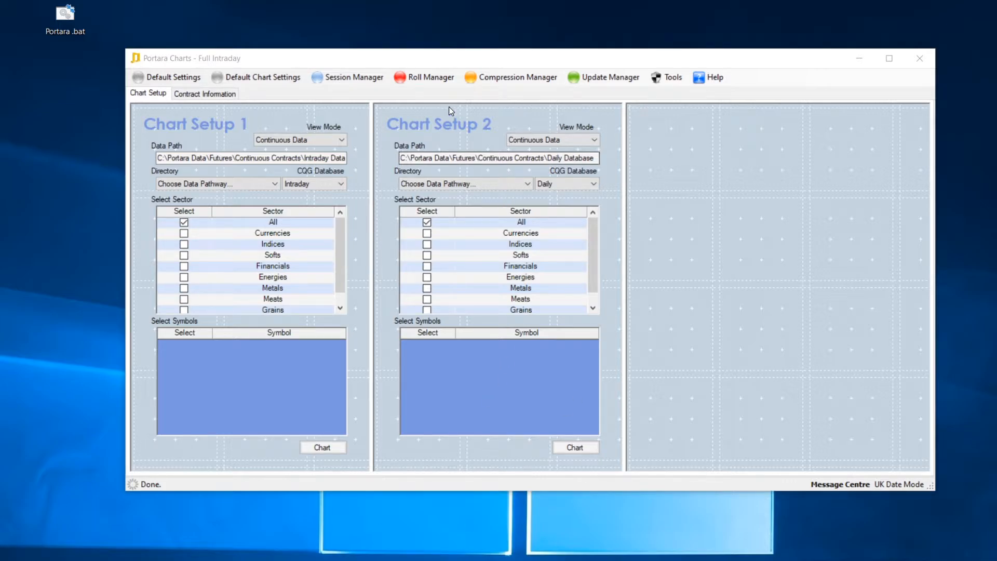
In Portara Charts, view the Roll Manager's Tenors contract extraction utility, then close the utility and the Roll Manager.
{"action": "left_click", "coordinate": [421, 80]}
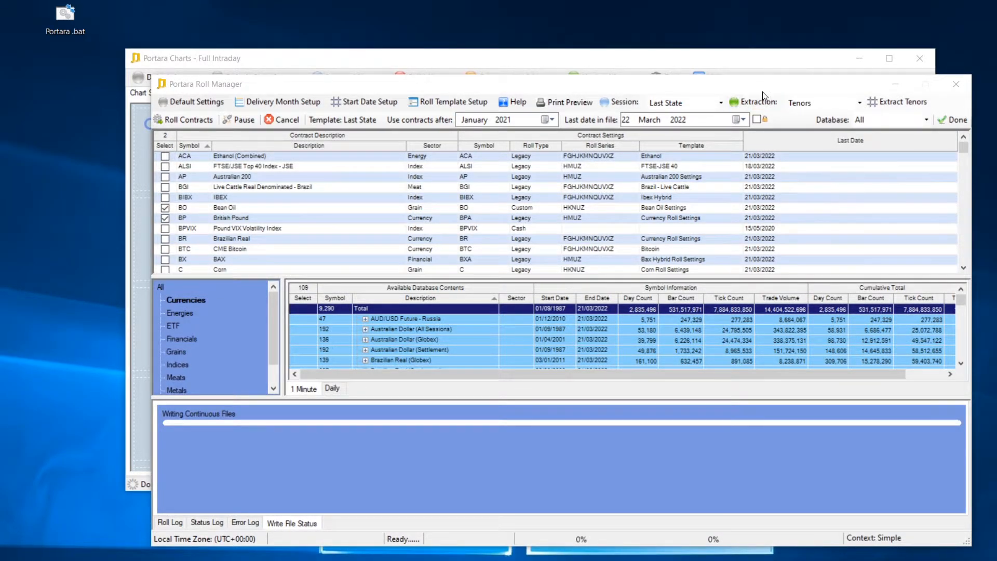
{"action": "left_click_drag", "start_coordinate": [761, 91], "coordinate": [723, 83]}
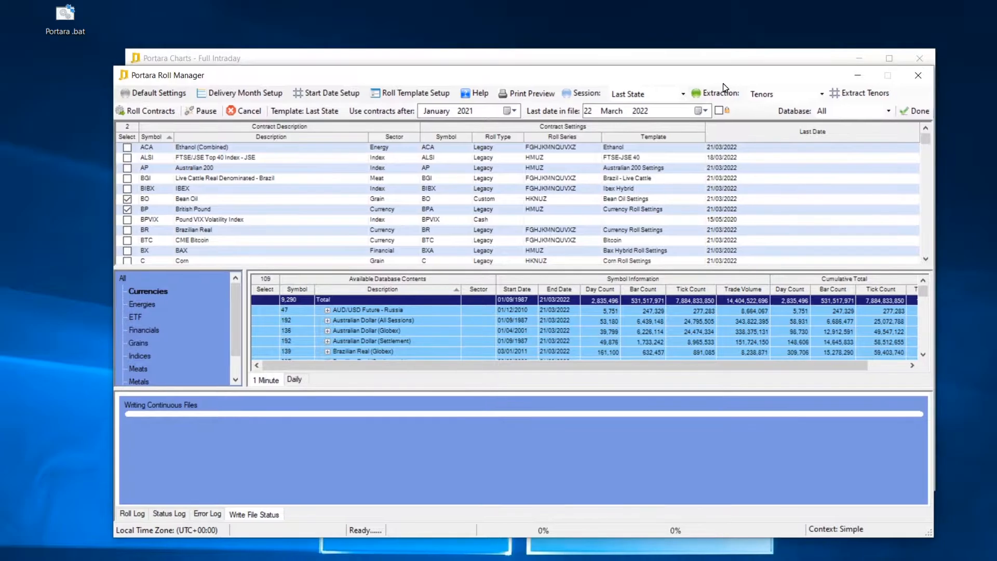
{"action": "left_click", "coordinate": [856, 95]}
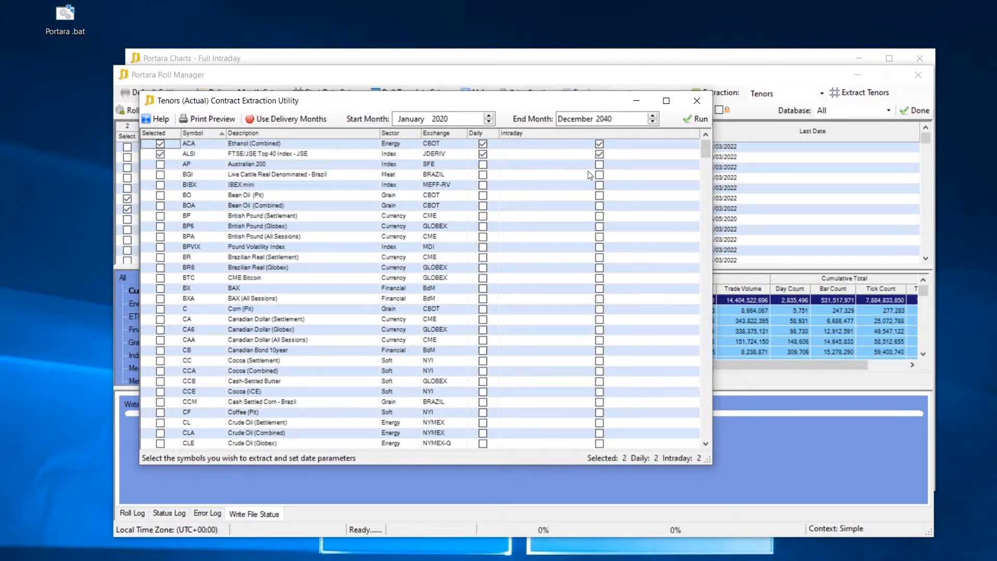
{"action": "left_click", "coordinate": [697, 100]}
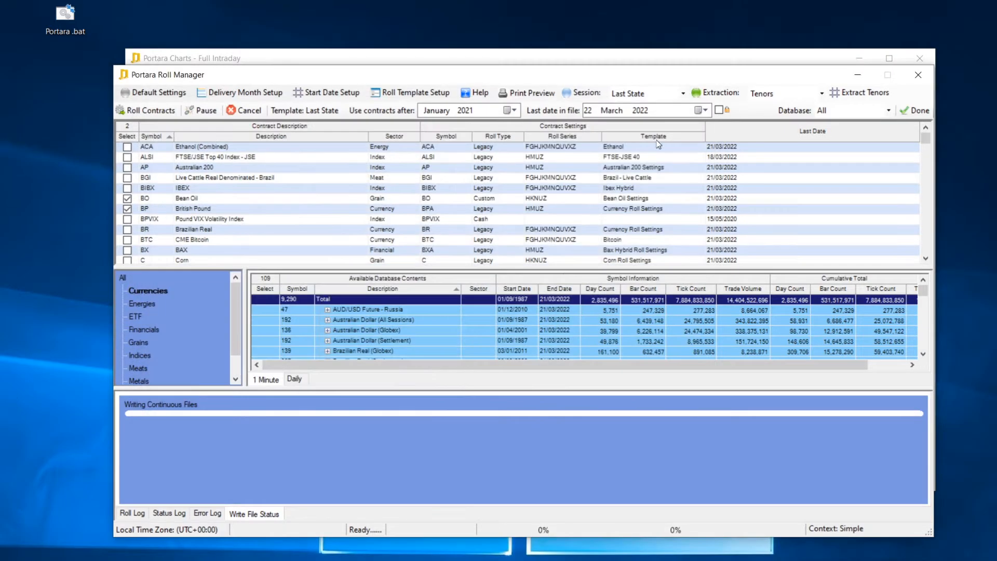
{"action": "left_click", "coordinate": [917, 110]}
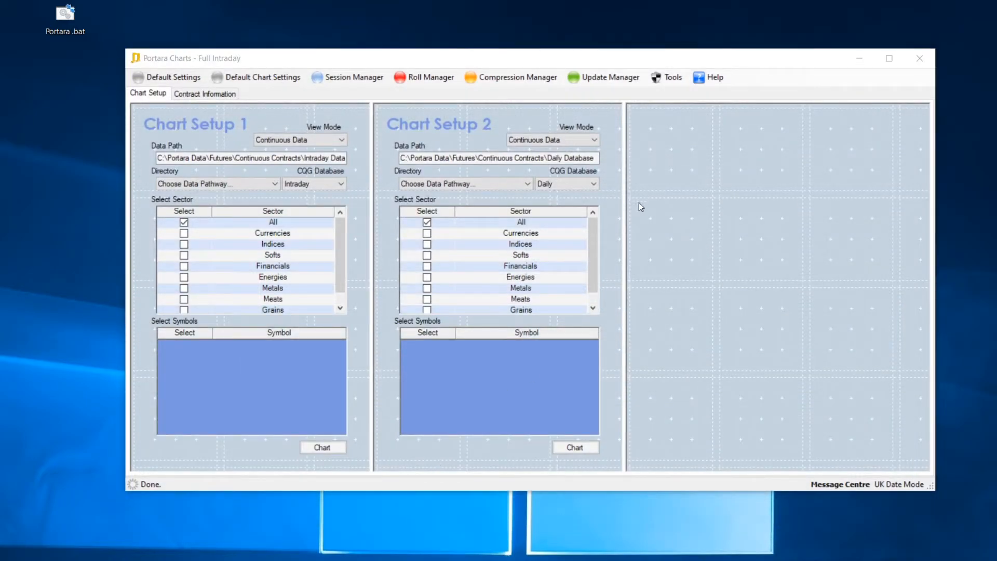
Open the Compression Manager for daily data.
{"action": "left_click", "coordinate": [531, 81]}
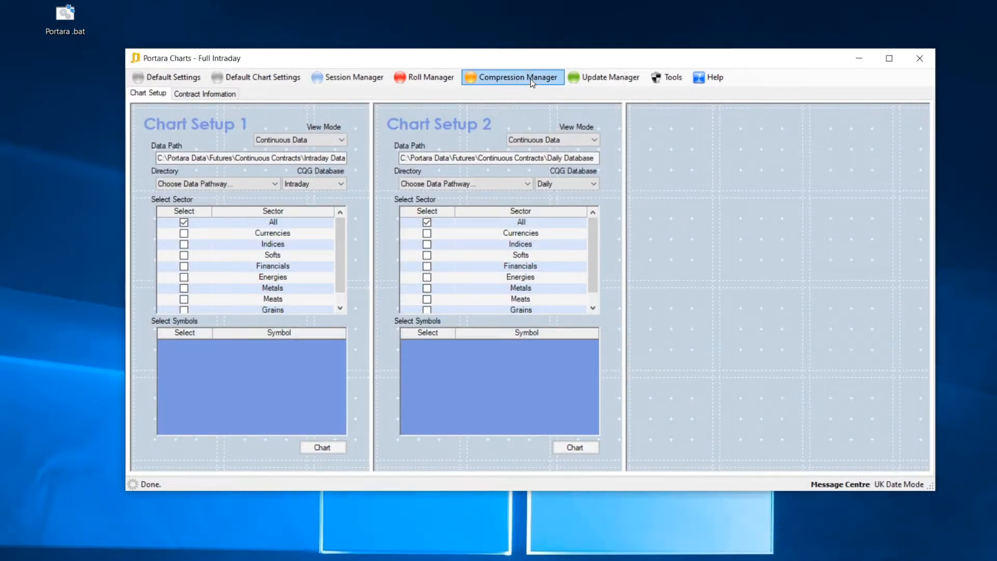
{"action": "left_click", "coordinate": [532, 82]}
{"action": "left_click", "coordinate": [516, 110]}
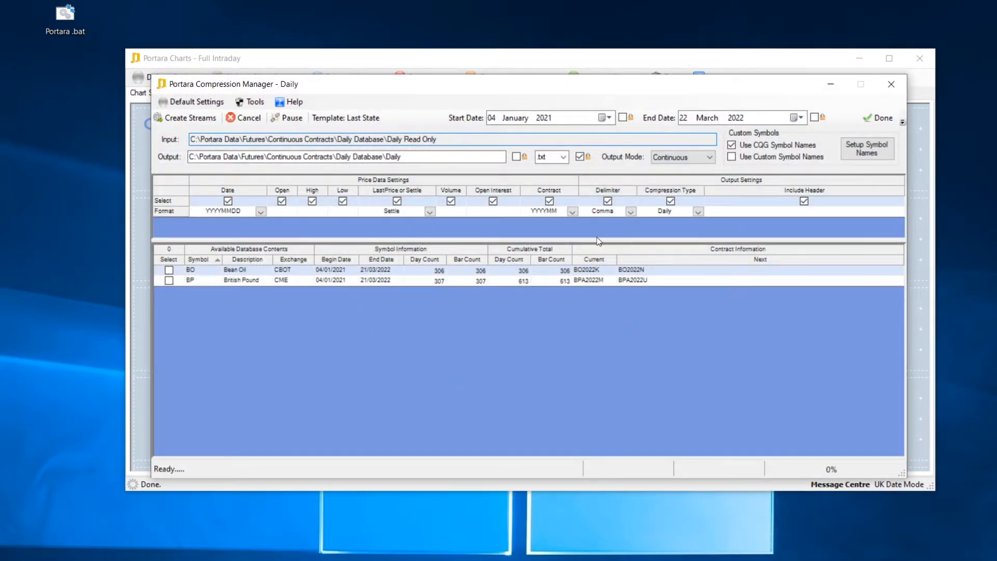
Switch the daily compression output mode to Tenors and back to Continuous.
{"action": "left_click", "coordinate": [680, 161]}
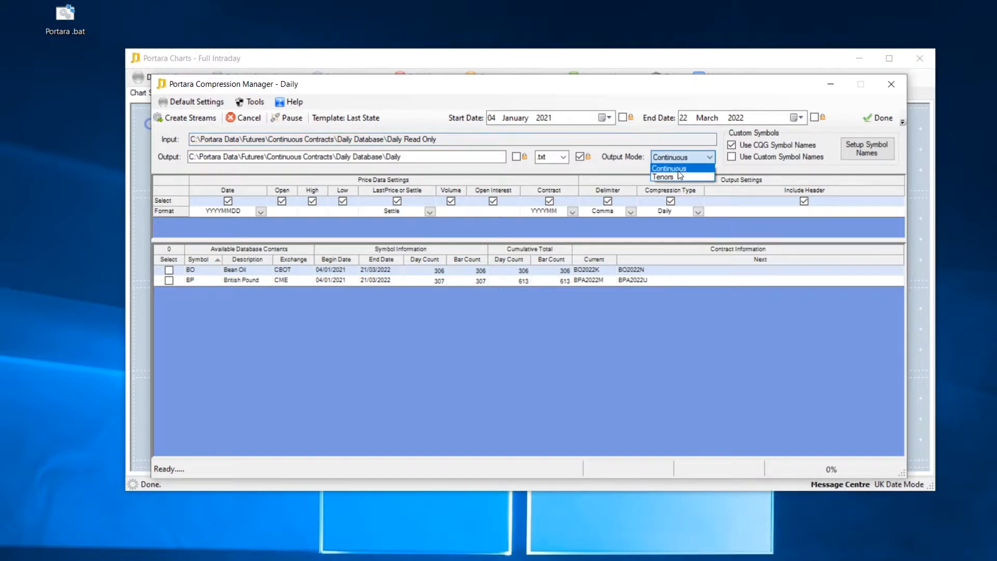
{"action": "left_click", "coordinate": [677, 175]}
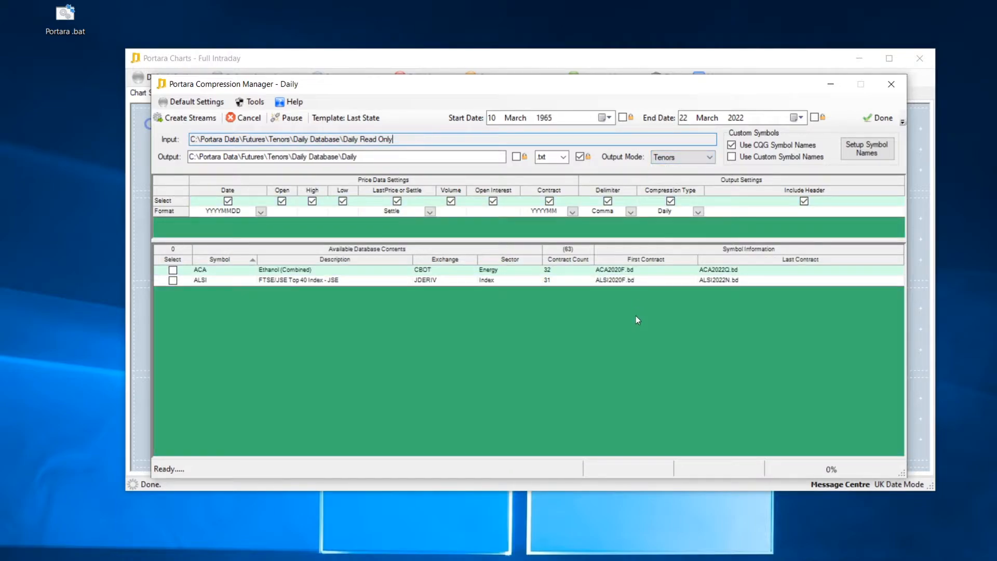
{"action": "left_click", "coordinate": [686, 157]}
{"action": "left_click", "coordinate": [676, 166]}
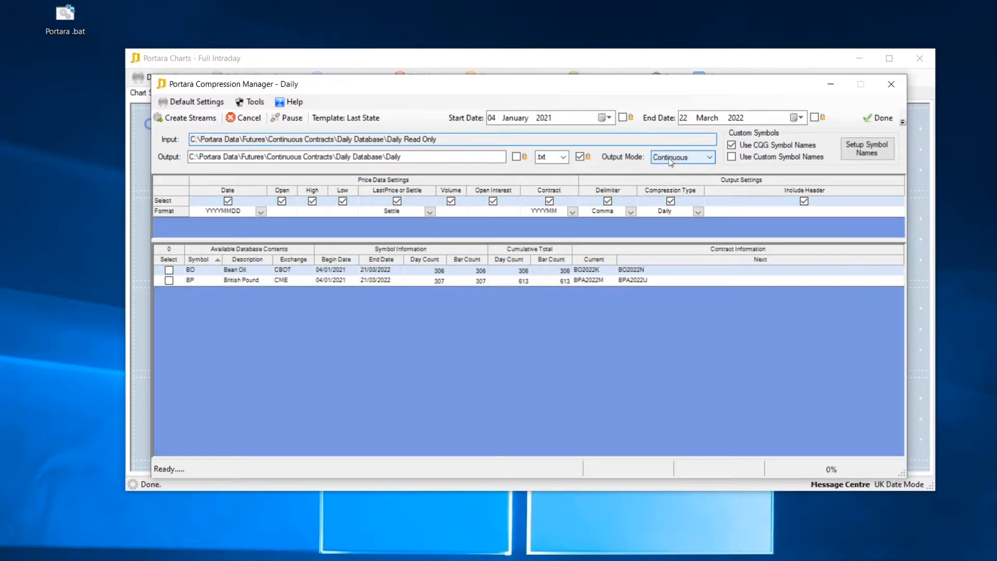
Open Portara .bat from the desktop for editing in Notepad and highlight the -compressDaily:mytenors switch on the fourth line.
{"action": "left_click", "coordinate": [64, 19]}
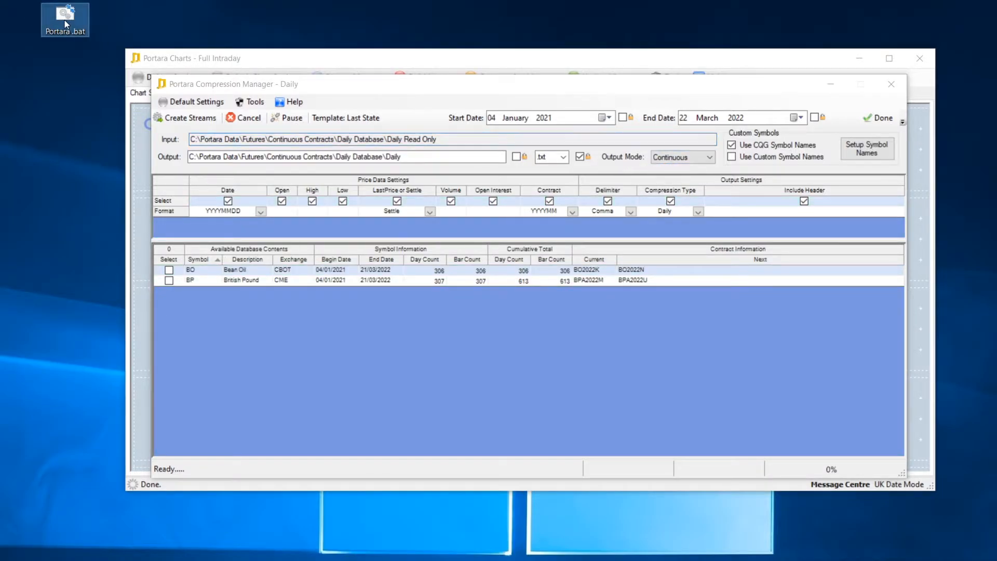
{"action": "right_click", "coordinate": [65, 20]}
{"action": "left_click", "coordinate": [109, 45]}
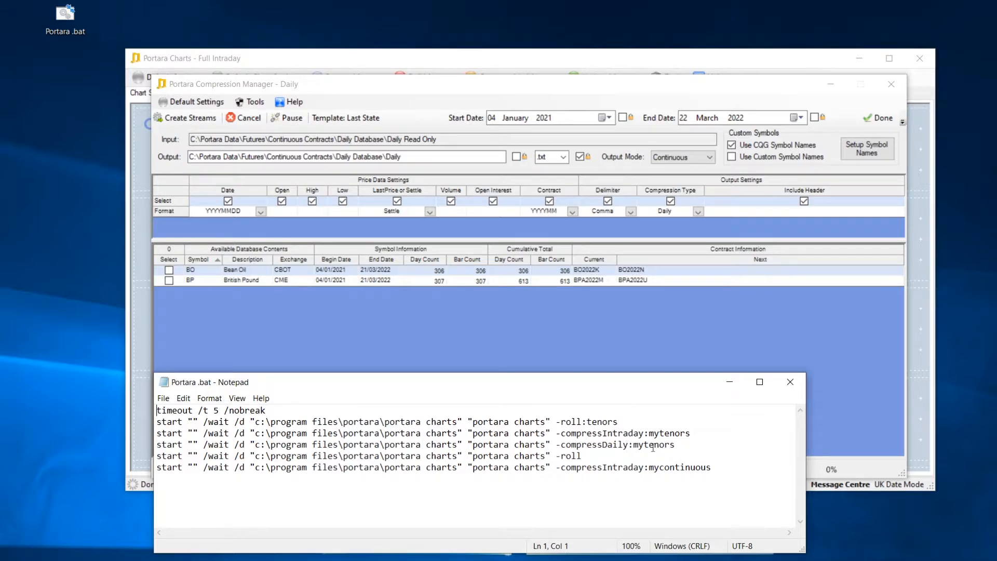
{"action": "left_click_drag", "start_coordinate": [675, 444], "coordinate": [598, 446]}
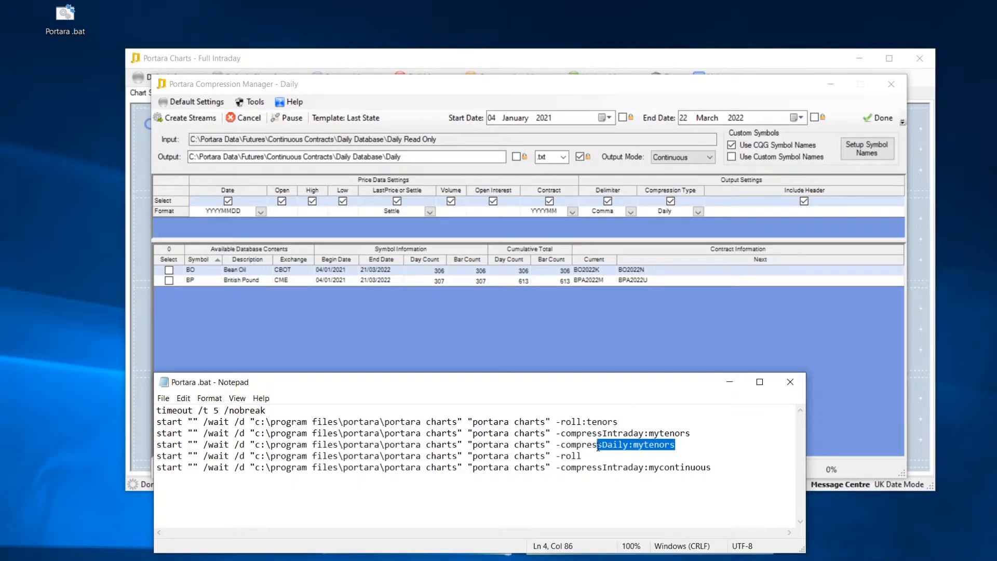
{"action": "left_click", "coordinate": [678, 453]}
In the Portara daily Compression Manager, set the output mode to Tenors and select the ACA and ALSI symbols.
{"action": "left_click", "coordinate": [669, 346]}
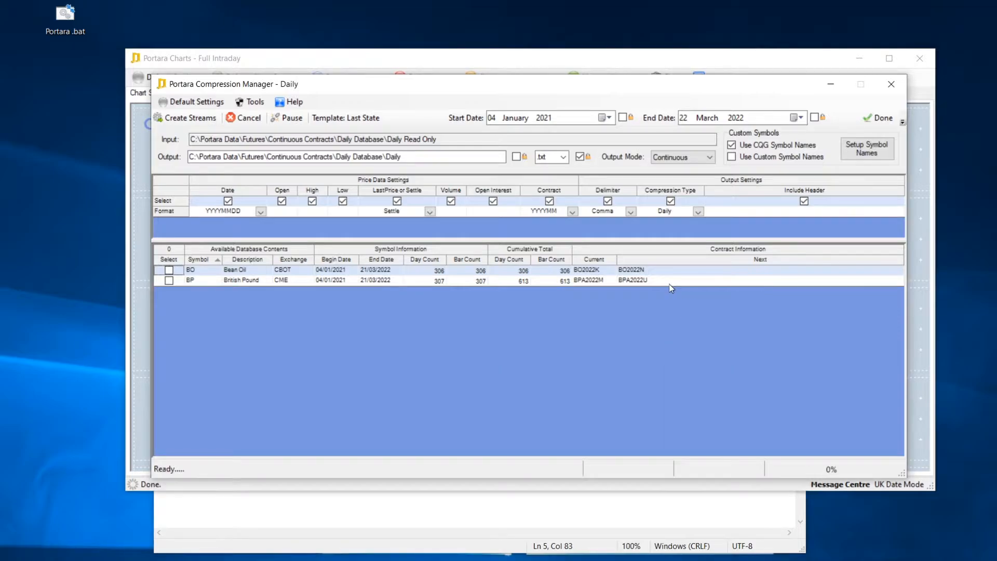
{"action": "left_click", "coordinate": [704, 164]}
{"action": "left_click", "coordinate": [694, 175]}
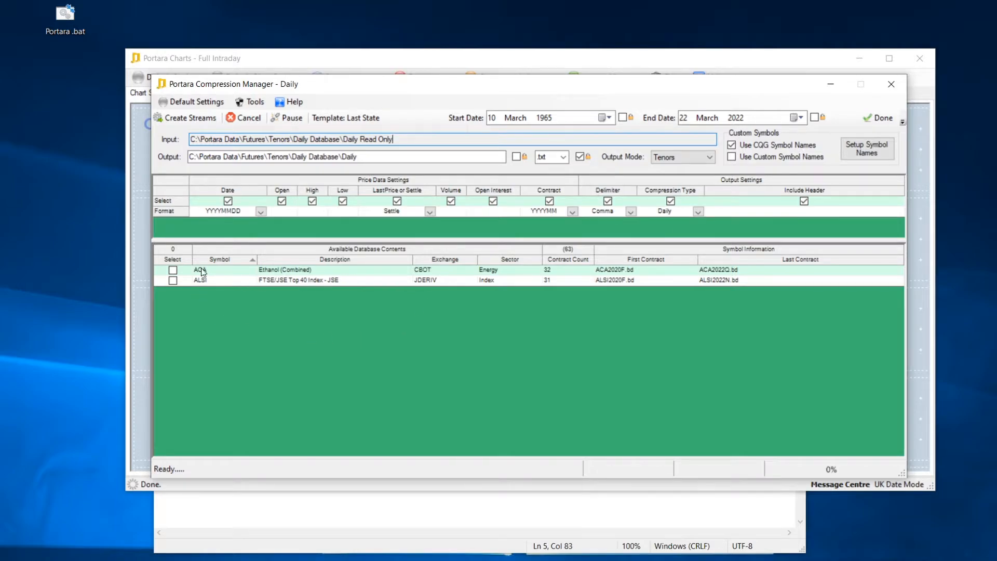
{"action": "left_click", "coordinate": [173, 270]}
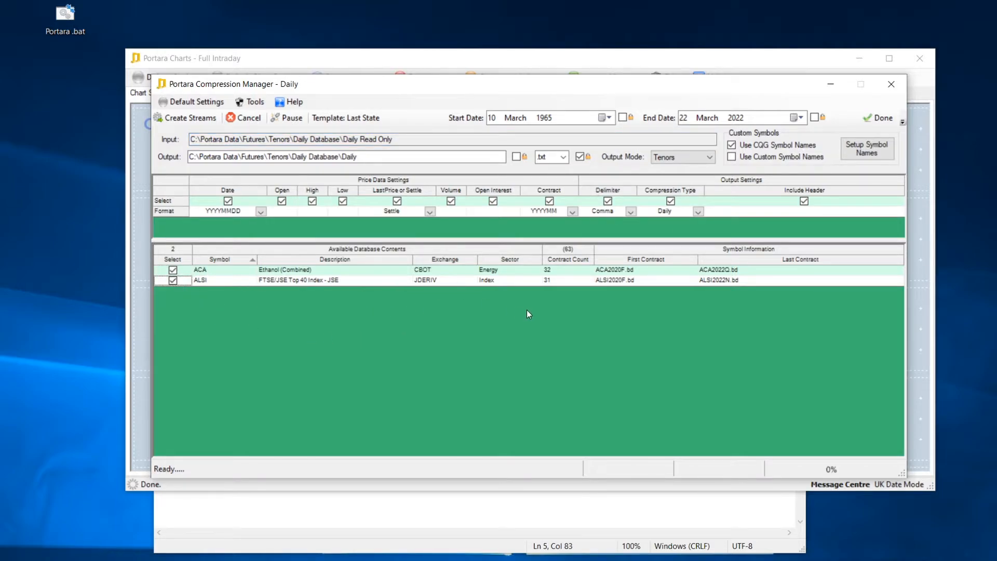
Find the mytenors template among the saved daily compression templates without applying it.
{"action": "right_click", "coordinate": [490, 212]}
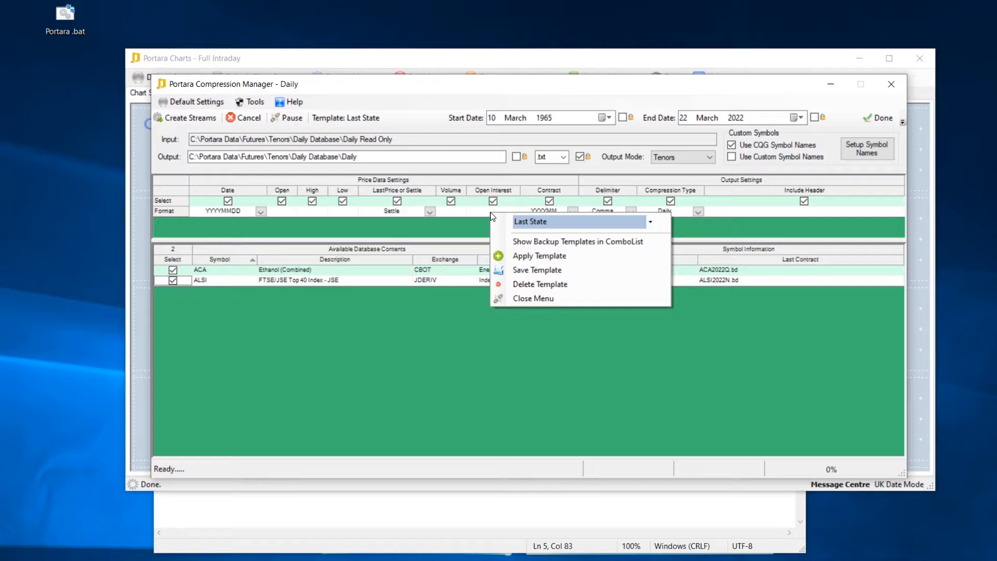
{"action": "left_click", "coordinate": [555, 222]}
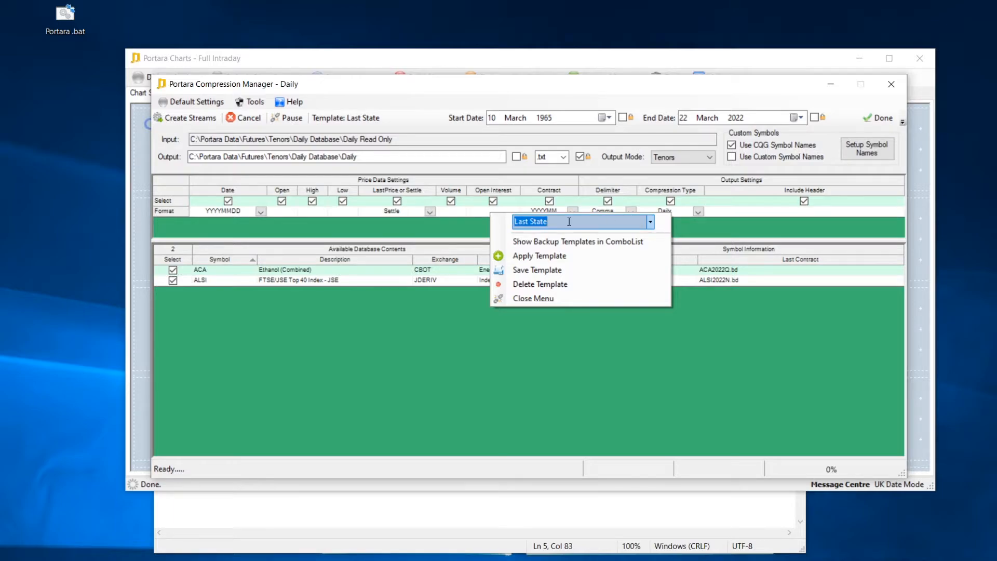
{"action": "left_click", "coordinate": [651, 222]}
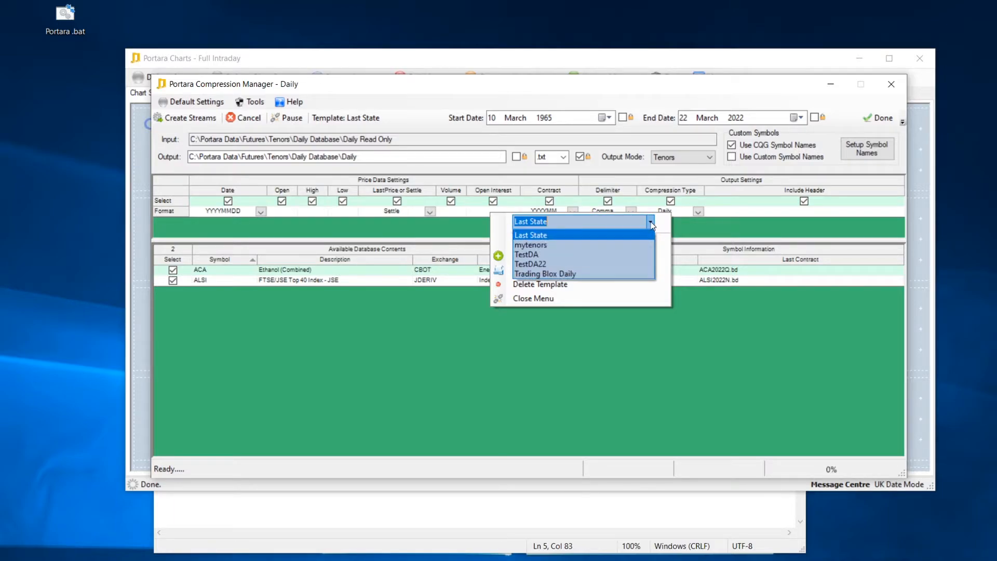
{"action": "left_click", "coordinate": [572, 245]}
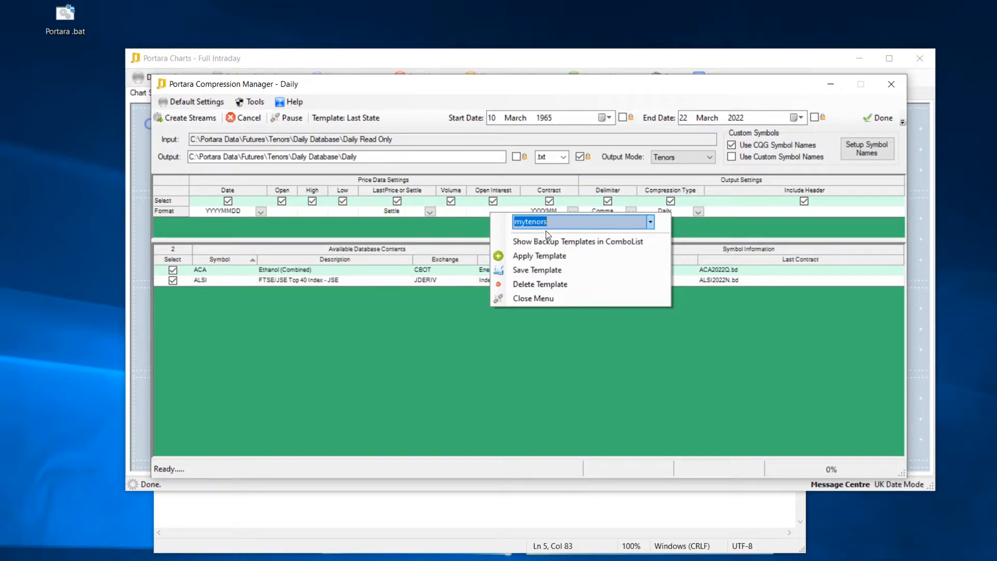
{"action": "left_click", "coordinate": [650, 223]}
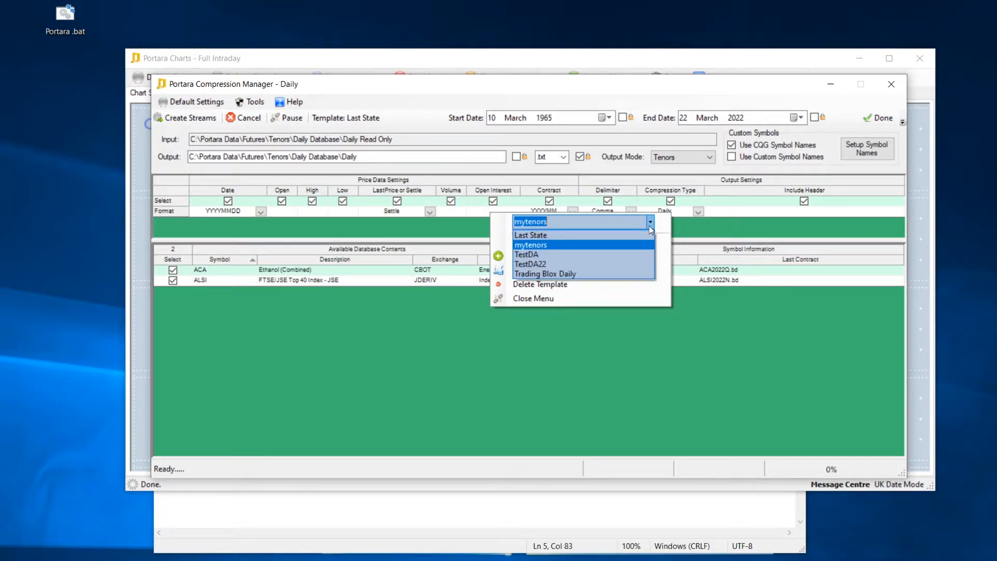
{"action": "left_click", "coordinate": [716, 226]}
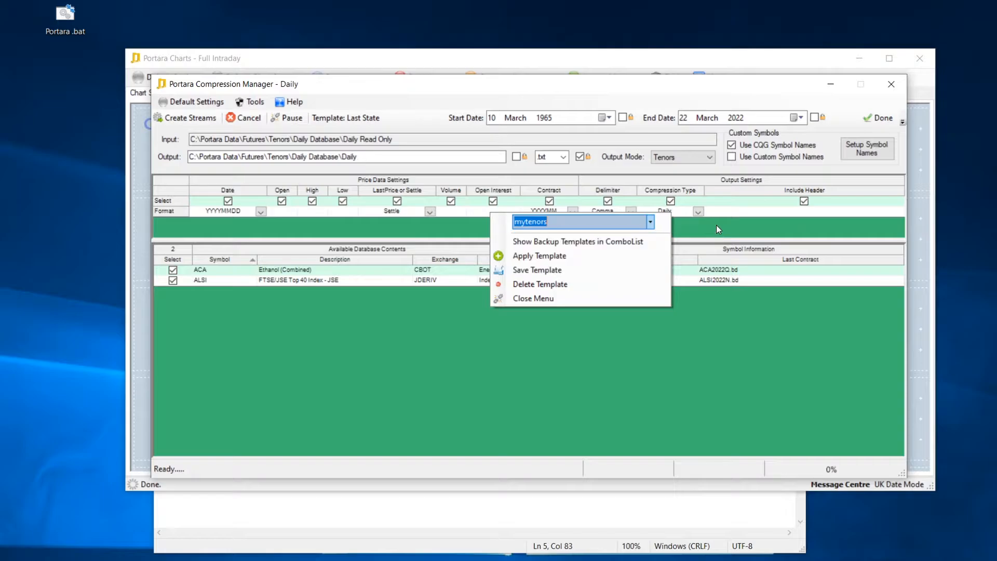
In Notepad, move the batch file window lower and examine the mytenors template name after -compressDaily.
{"action": "left_click", "coordinate": [433, 505]}
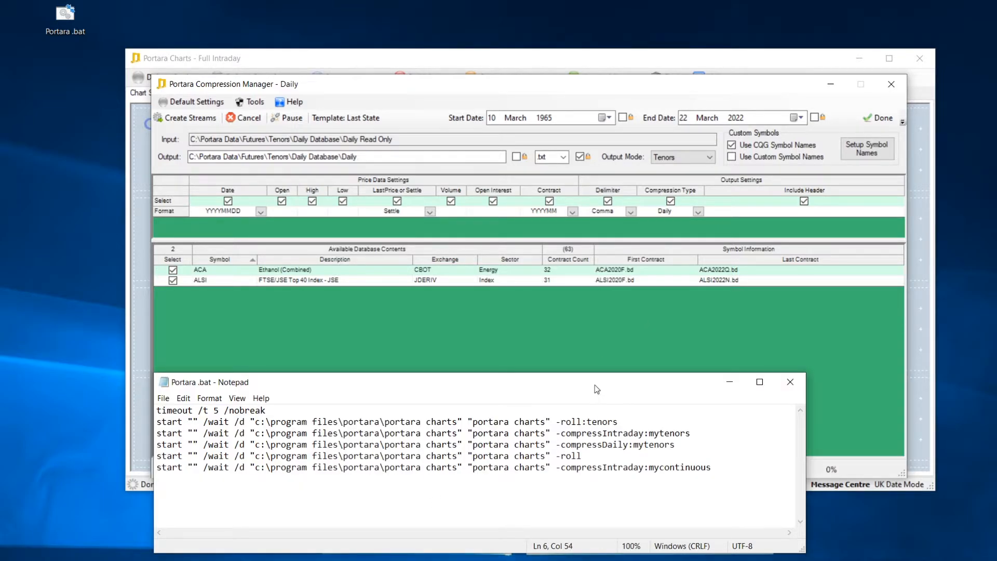
{"action": "left_click_drag", "start_coordinate": [595, 385], "coordinate": [589, 414]}
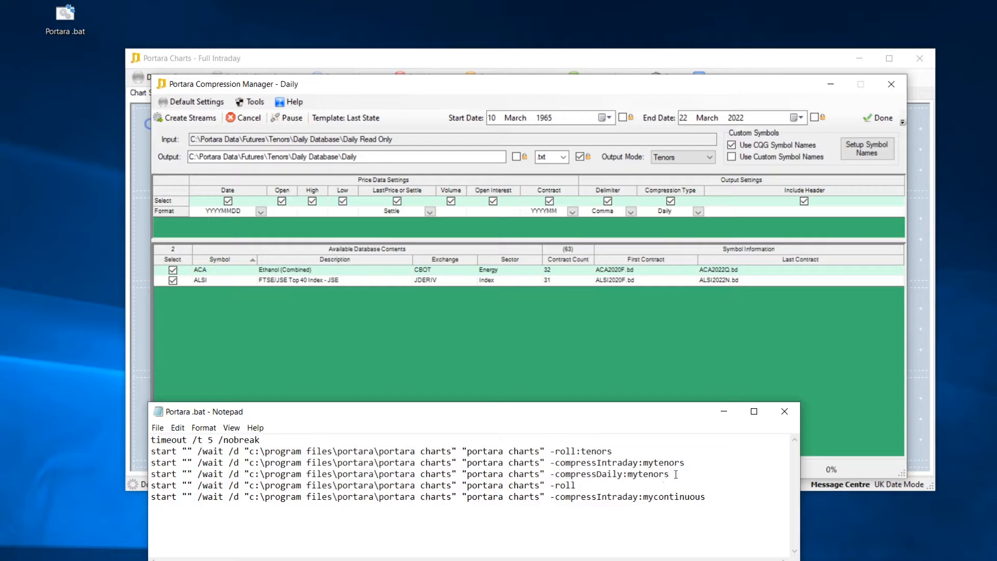
{"action": "left_click_drag", "start_coordinate": [674, 474], "coordinate": [624, 472]}
{"action": "key", "text": "BackSpace"}
In Portara Charts, close the daily Compression Manager and open the one for intraday data.
{"action": "left_click", "coordinate": [761, 360]}
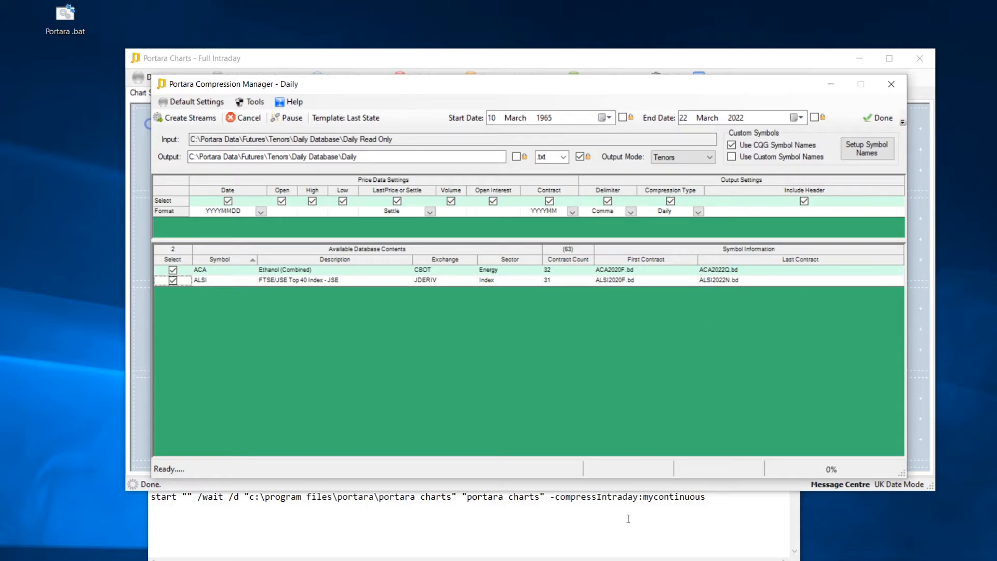
{"action": "left_click", "coordinate": [649, 526]}
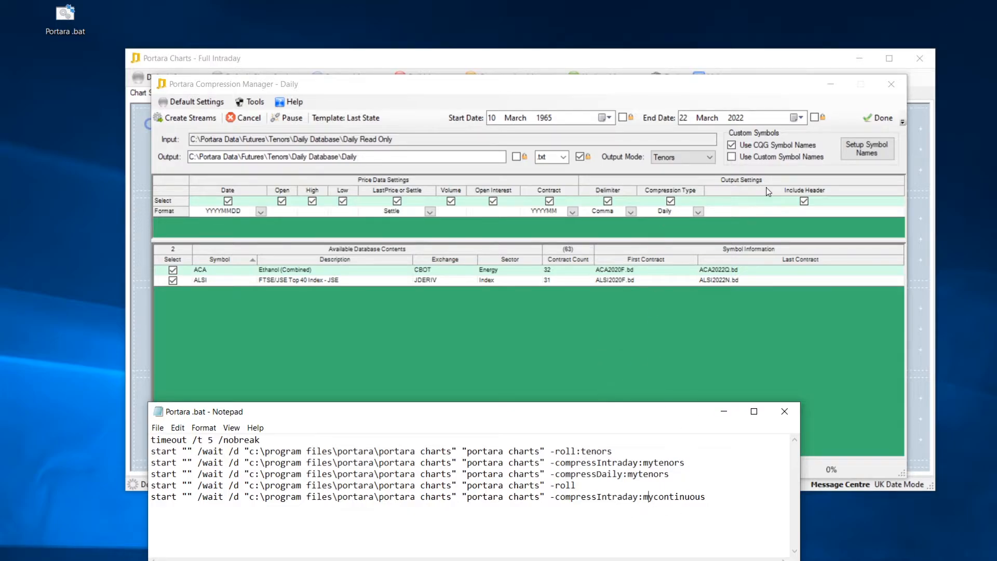
{"action": "left_click", "coordinate": [878, 120]}
{"action": "left_click", "coordinate": [879, 119]}
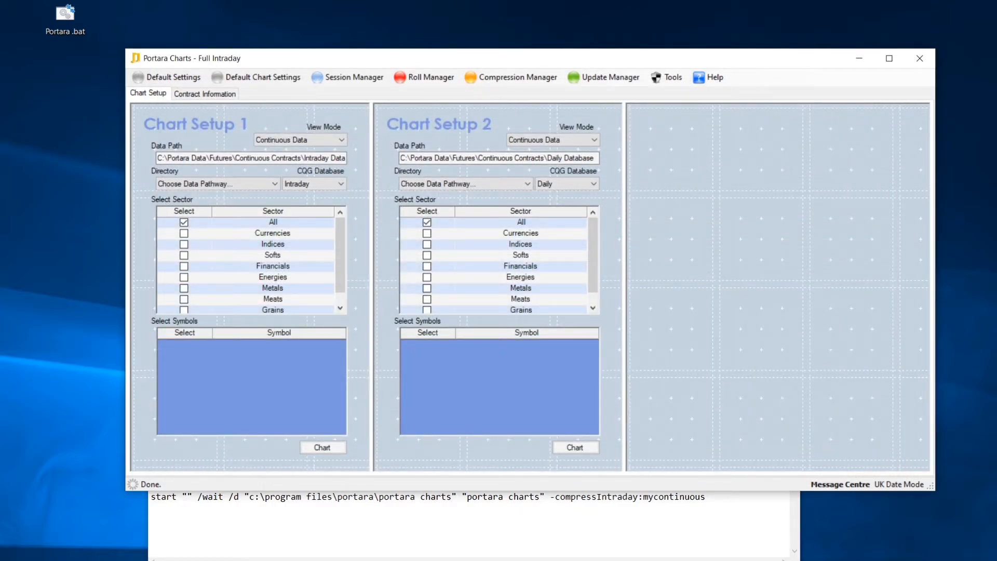
{"action": "left_click", "coordinate": [519, 72]}
{"action": "left_click", "coordinate": [521, 108]}
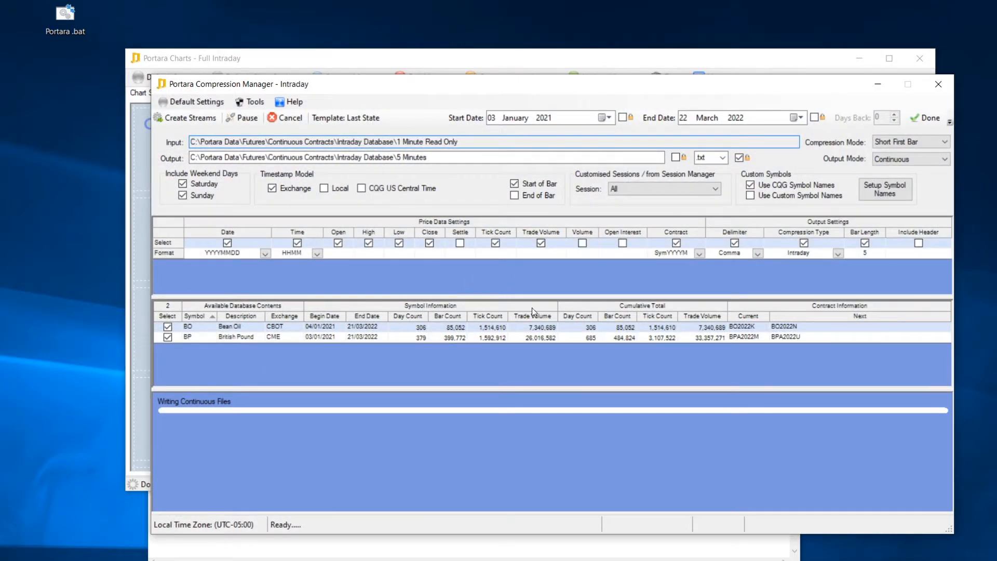
Check the batch file's last line and find the matching mycontinuous template among the intraday compression templates without applying it.
{"action": "left_click", "coordinate": [570, 544]}
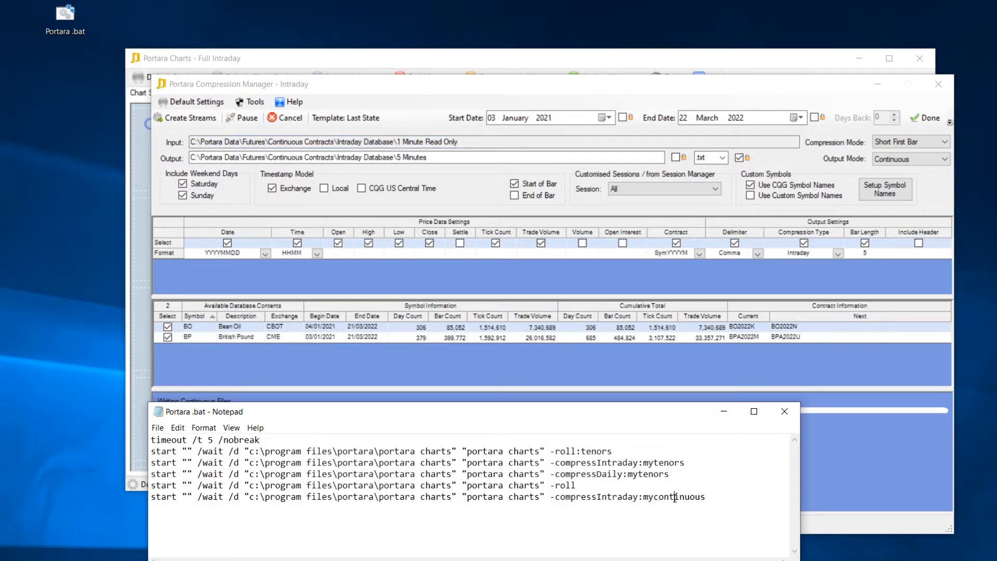
{"action": "left_click", "coordinate": [608, 363]}
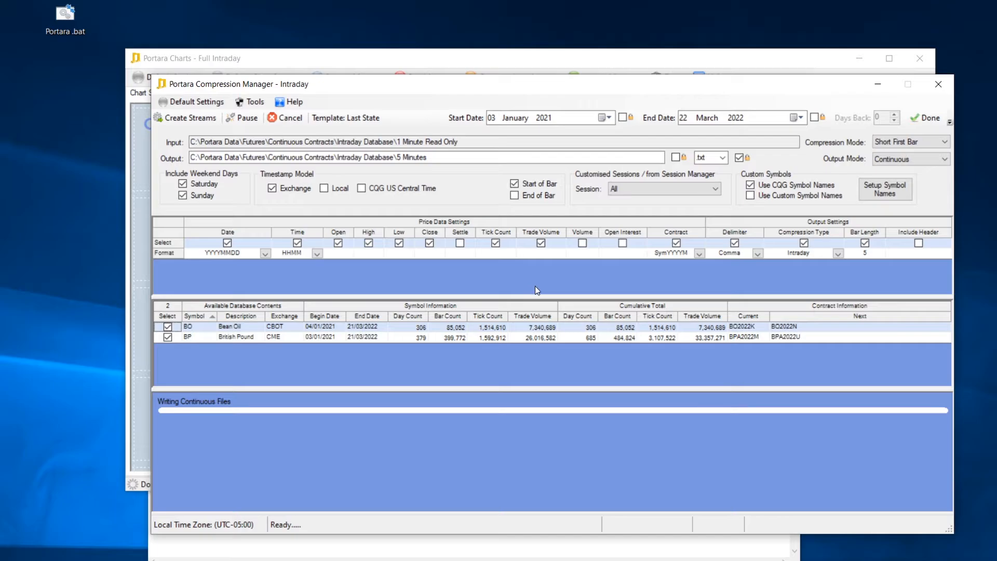
{"action": "right_click", "coordinate": [522, 257]}
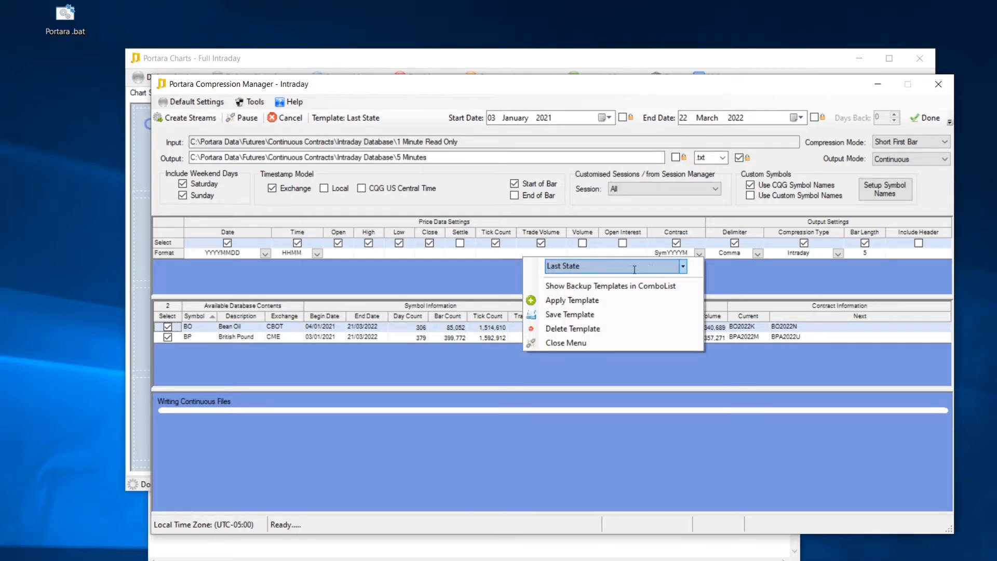
{"action": "left_click", "coordinate": [653, 266]}
{"action": "type", "text": "Mkk"}
{"action": "key", "text": "BackSpace"}
{"action": "key", "text": "BackSpace"}
{"action": "key", "text": "BackSpace"}
{"action": "left_click", "coordinate": [683, 266]}
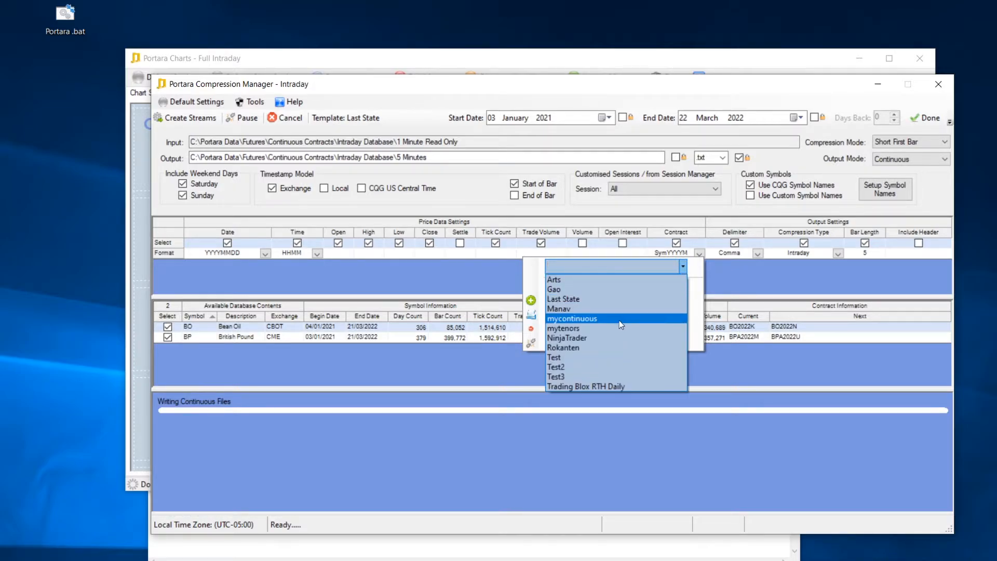
{"action": "left_click", "coordinate": [615, 319]}
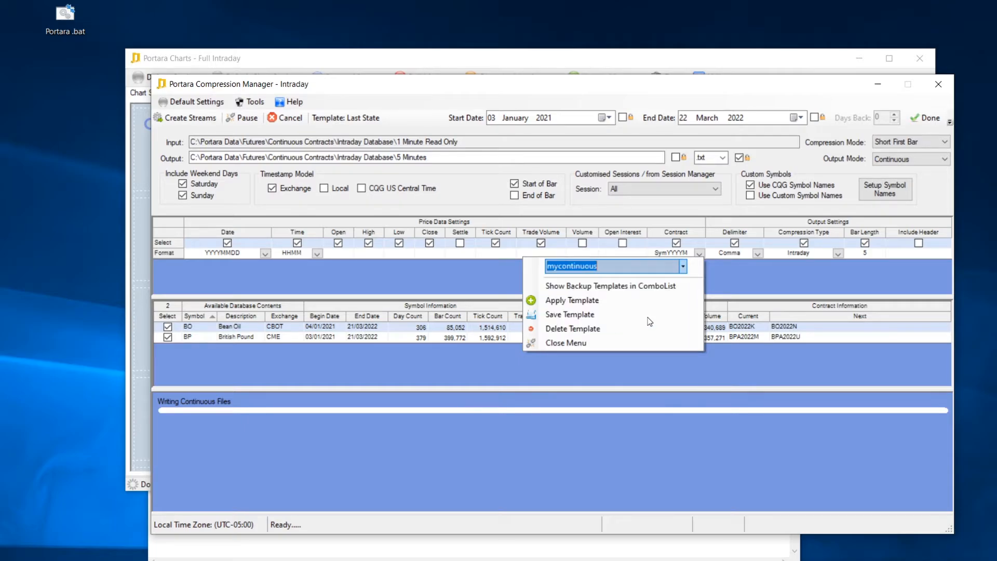
{"action": "left_click", "coordinate": [764, 279]}
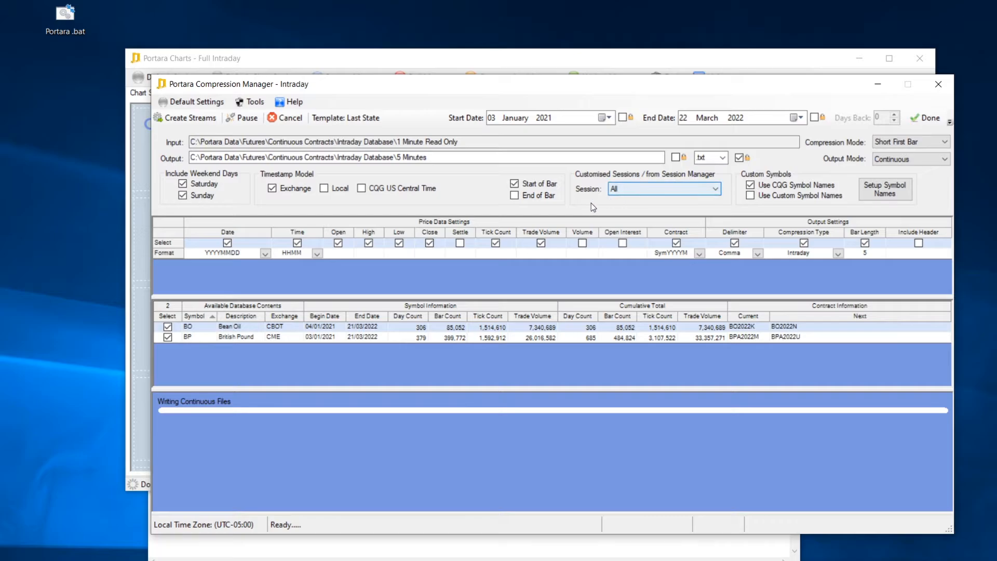
In Notepad, examine the :mytenors template name after -compressIntraday on the third line of the batch file.
{"action": "left_click", "coordinate": [587, 548]}
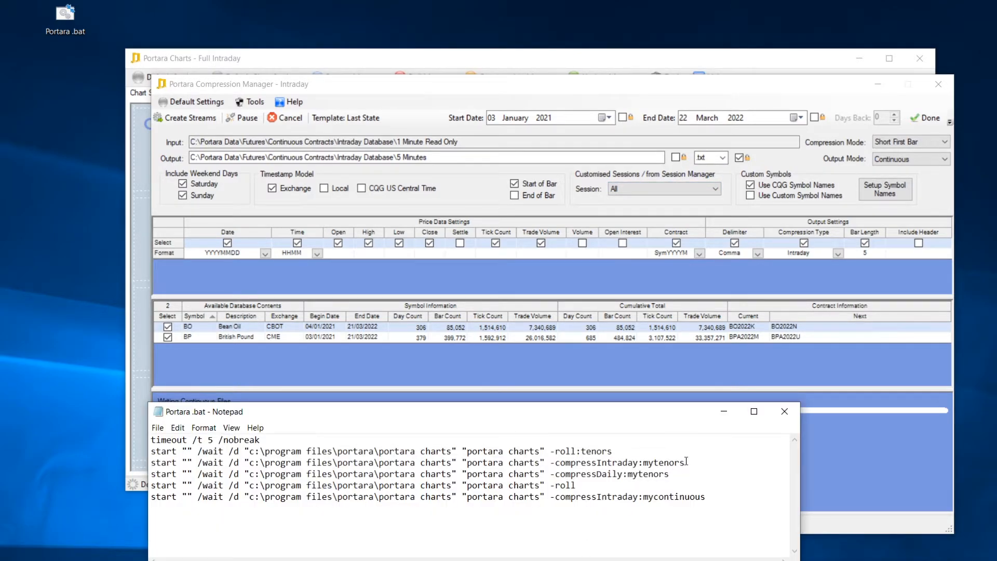
{"action": "left_click_drag", "start_coordinate": [686, 461], "coordinate": [639, 462]}
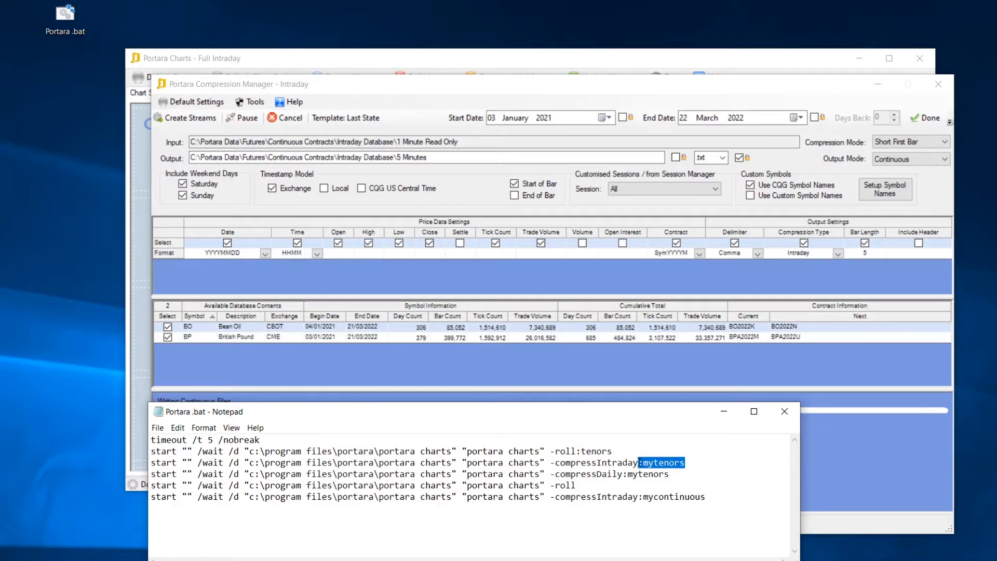
{"action": "left_click", "coordinate": [592, 462]}
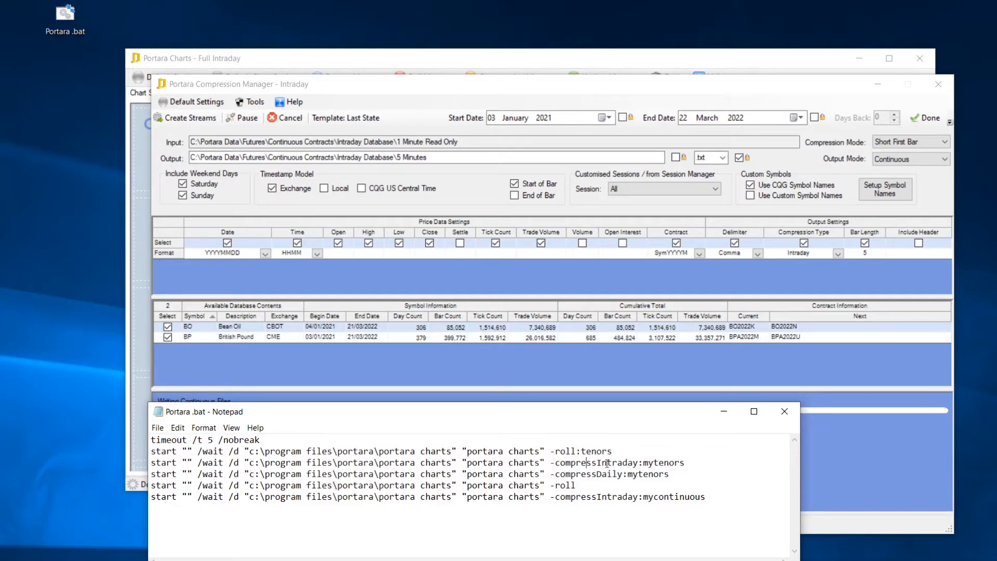
In Portara Charts, apply the mytenors template in the intraday Compression Manager, and close the manager.
{"action": "left_click", "coordinate": [648, 281]}
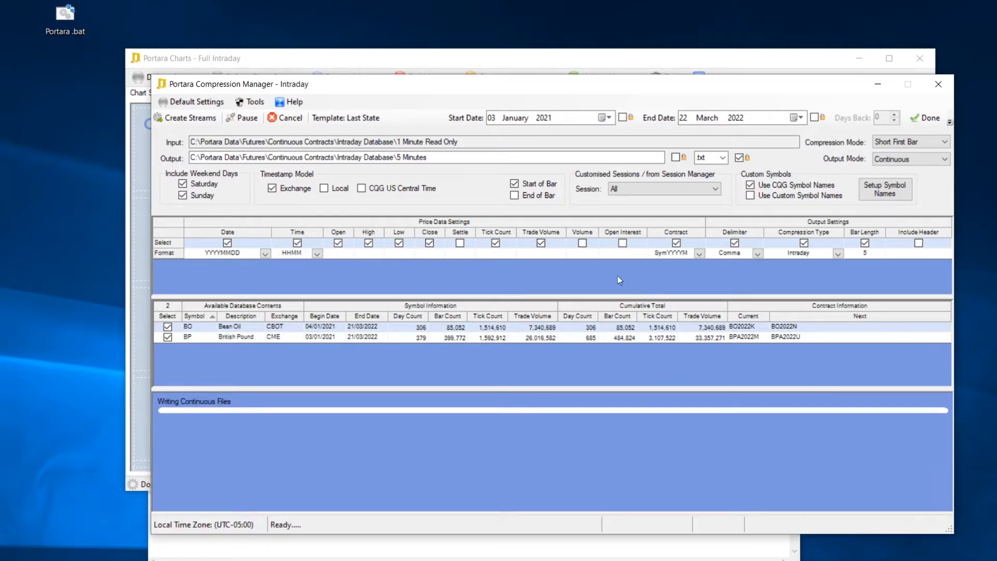
{"action": "right_click", "coordinate": [542, 255]}
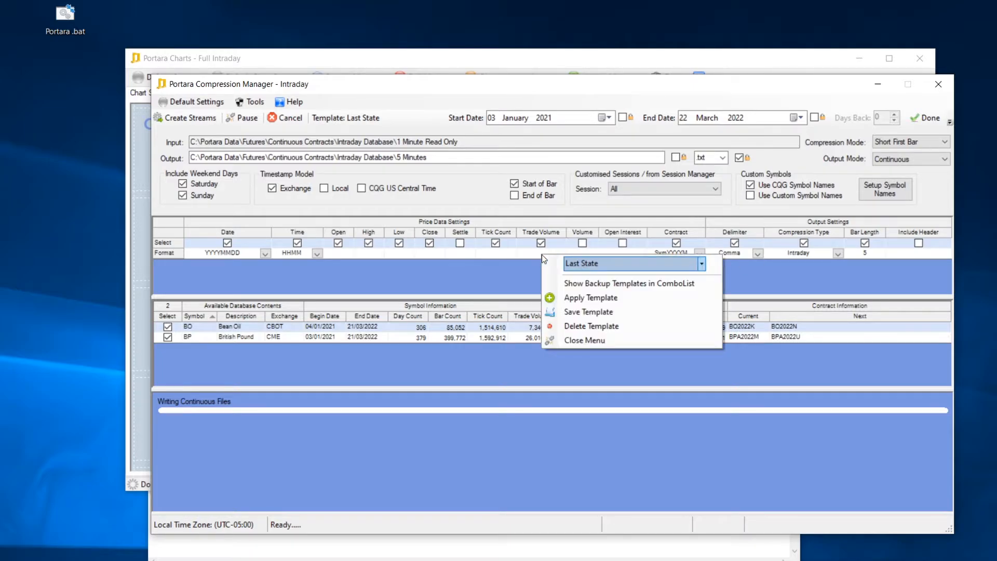
{"action": "left_click", "coordinate": [701, 263]}
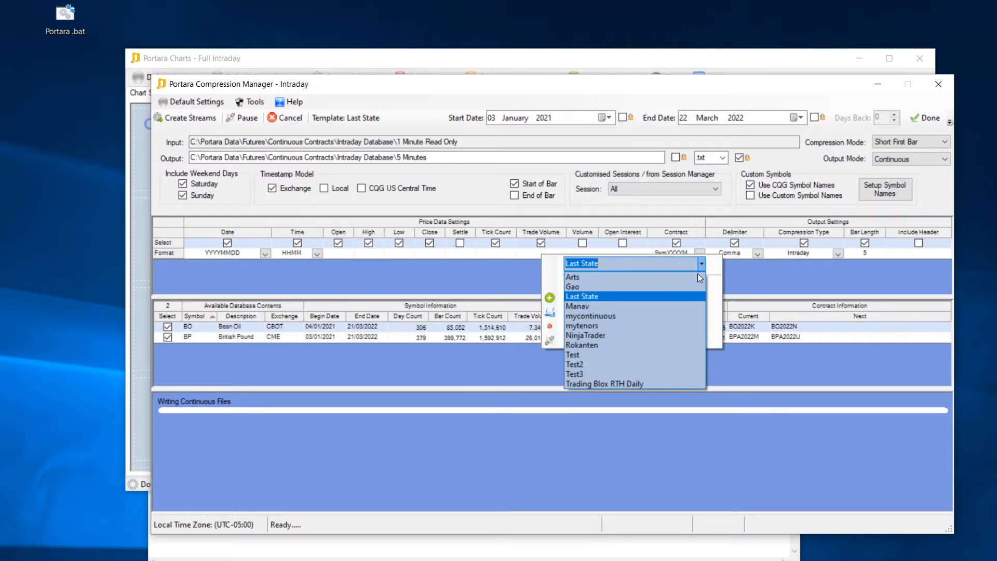
{"action": "left_click", "coordinate": [661, 326]}
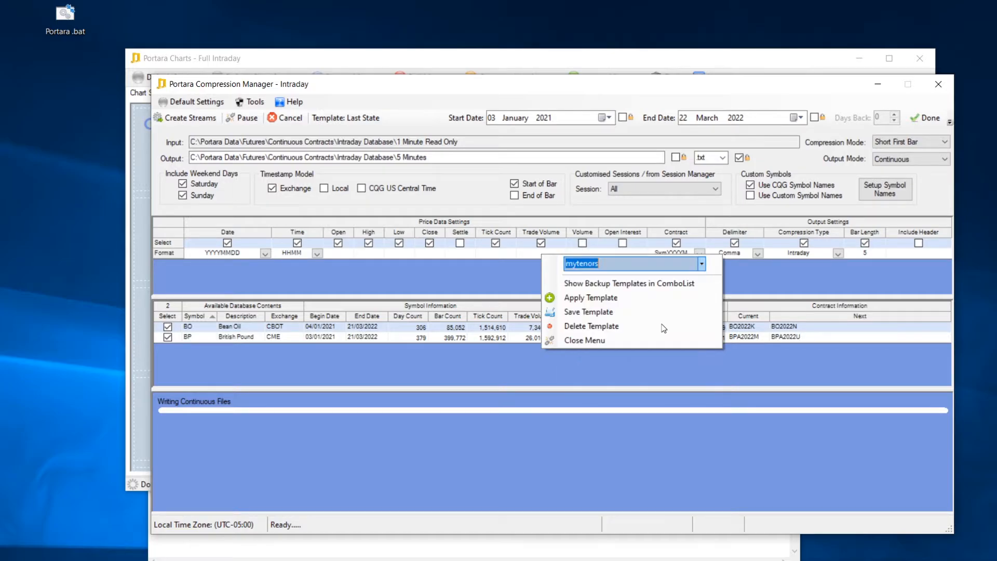
{"action": "left_click", "coordinate": [593, 299]}
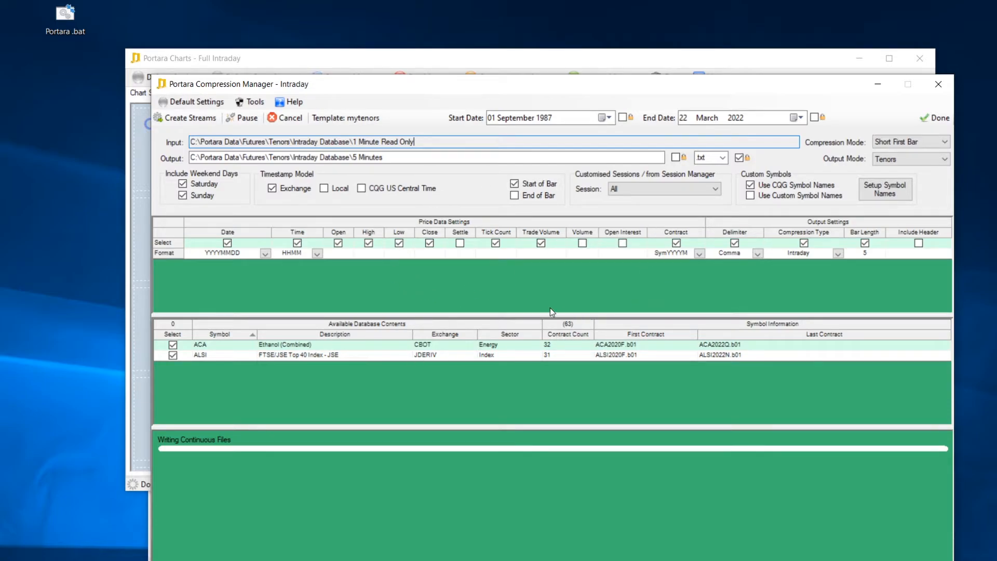
{"action": "left_click", "coordinate": [944, 120]}
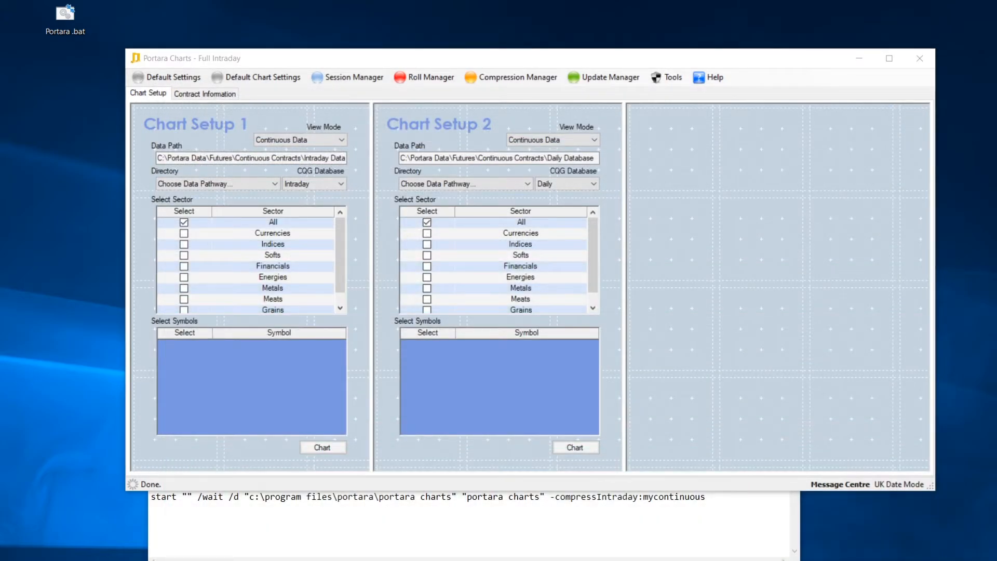
Close the batch file in Notepad and run Portara .bat from the desktop.
{"action": "left_click", "coordinate": [346, 538]}
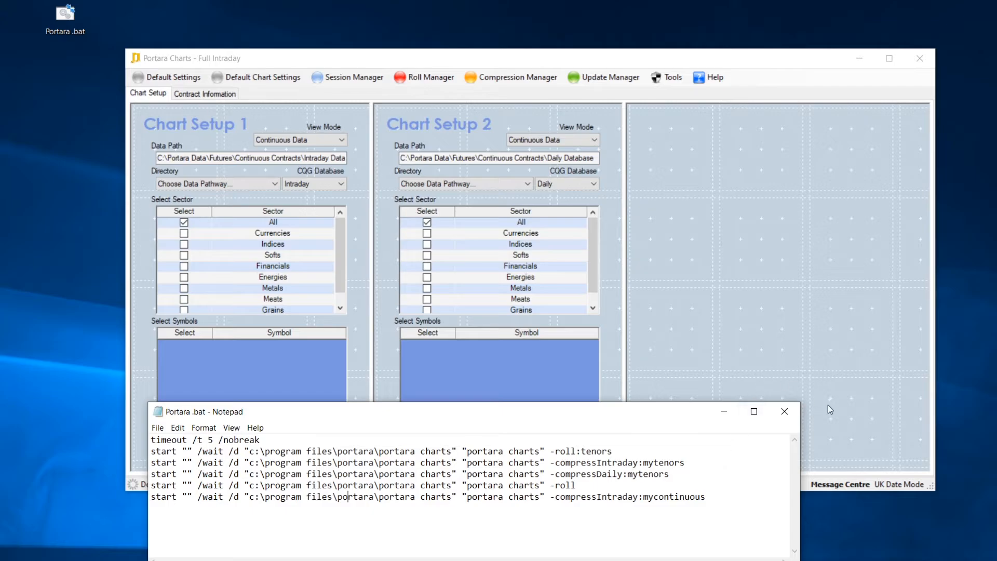
{"action": "left_click", "coordinate": [784, 412]}
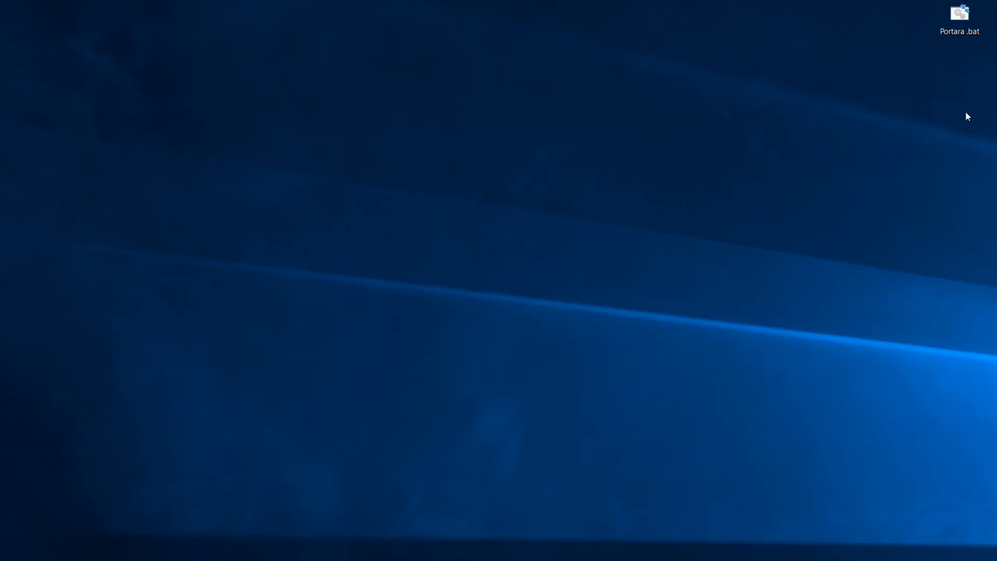
{"action": "double_click", "coordinate": [962, 25]}
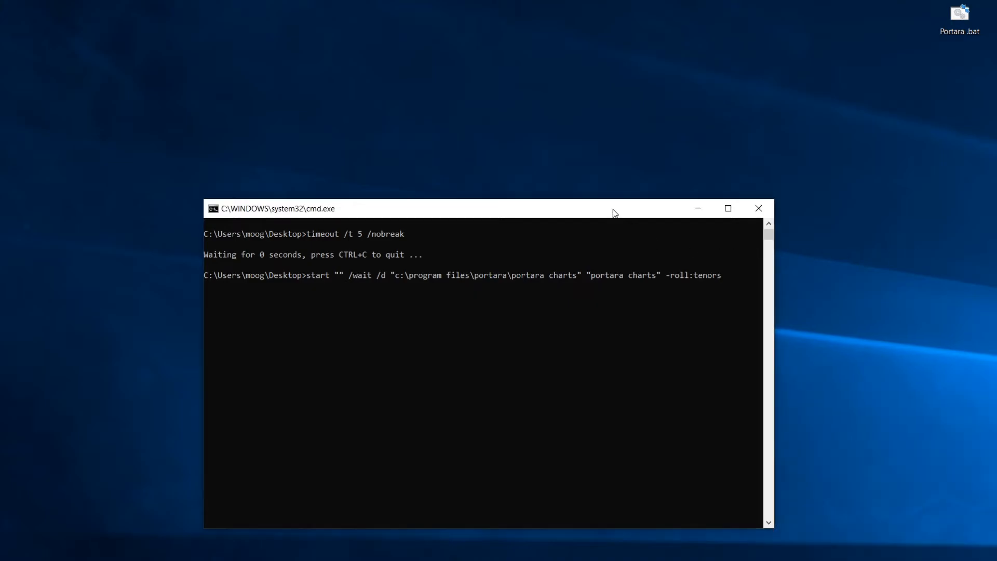
Reposition the command window to follow the batch file's tenor roll and intraday mytenors compression.
{"action": "left_click_drag", "start_coordinate": [613, 214], "coordinate": [616, 509]}
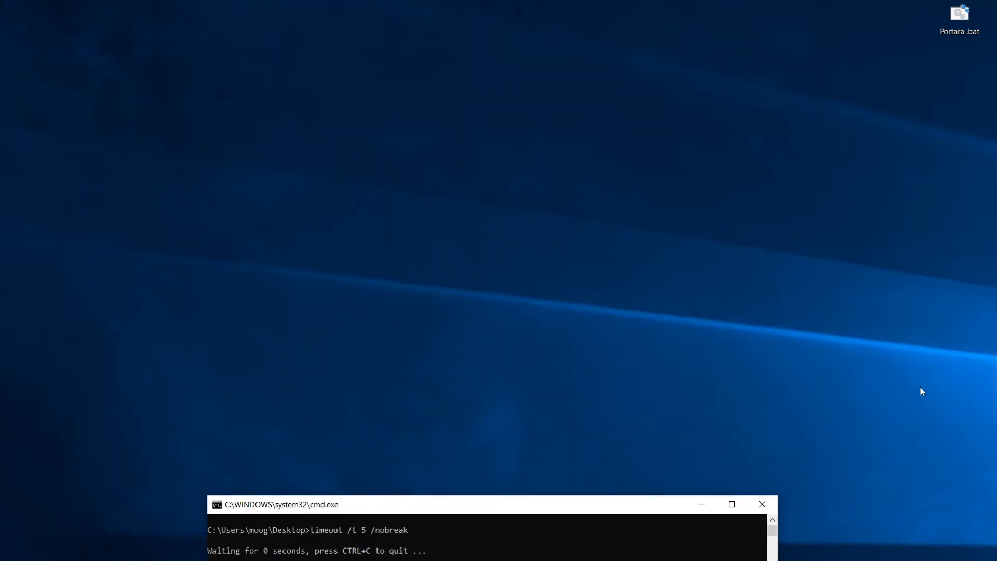
{"action": "left_click_drag", "start_coordinate": [652, 504], "coordinate": [643, 372]}
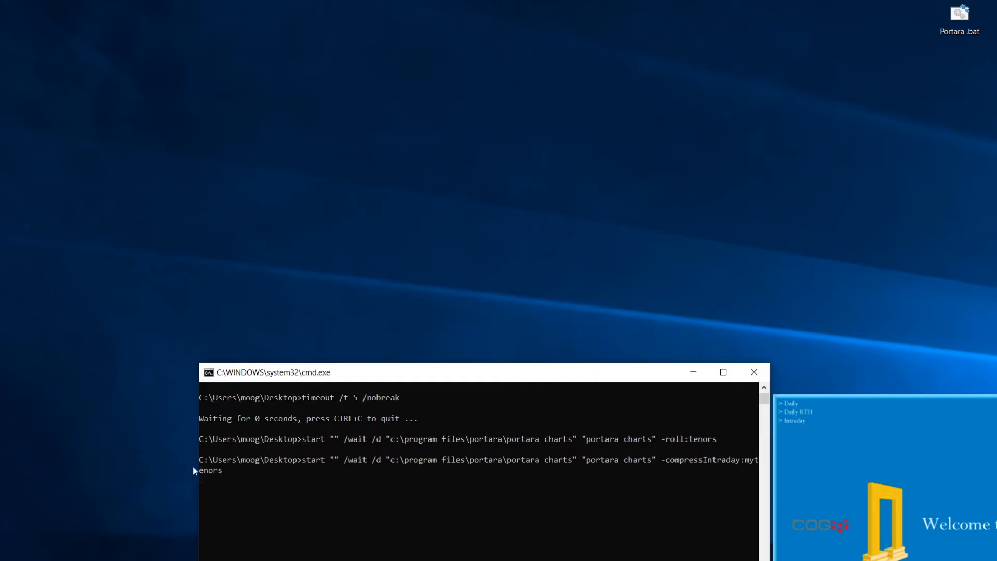
{"action": "left_click_drag", "start_coordinate": [196, 469], "coordinate": [107, 469]}
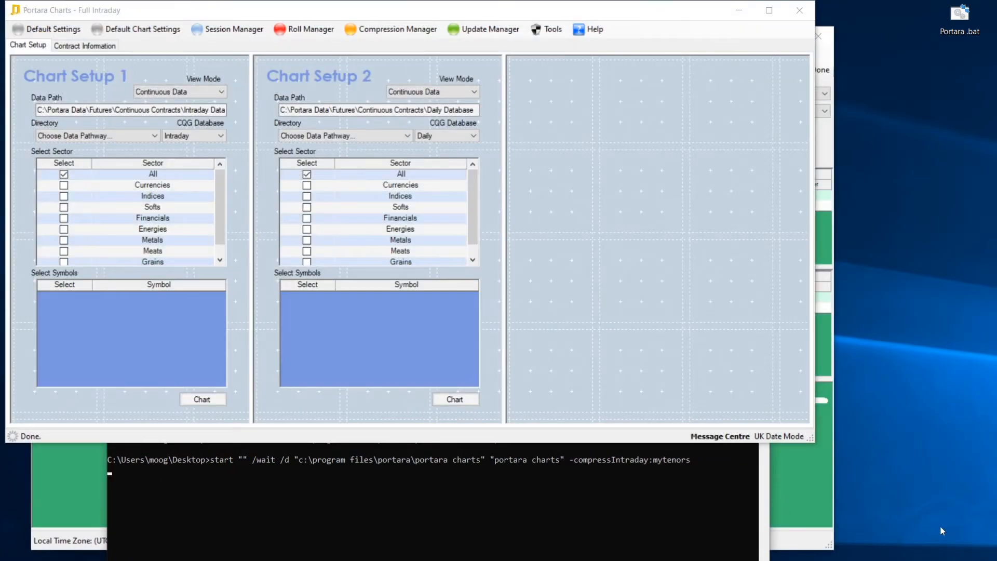
{"action": "left_click", "coordinate": [696, 540]}
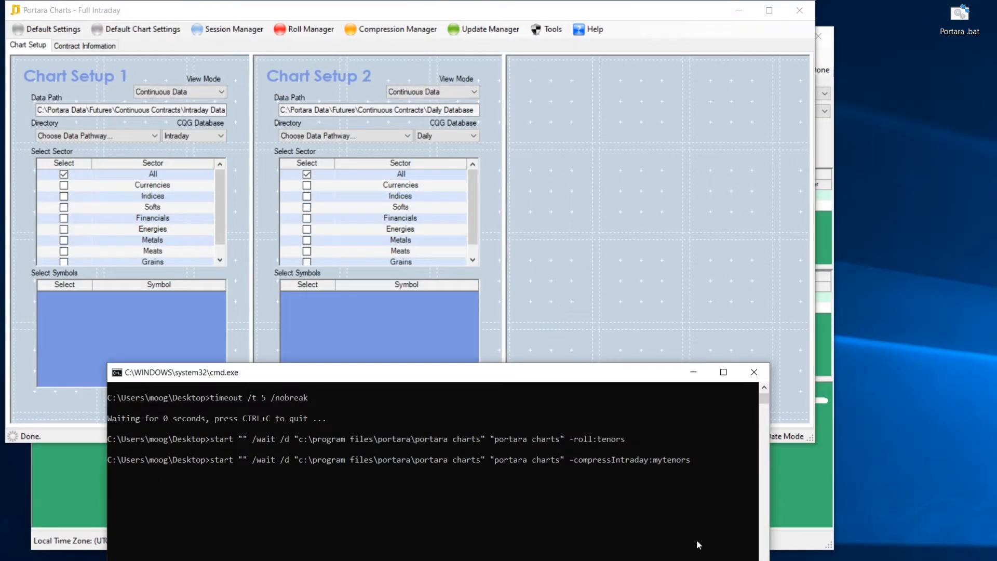
{"action": "left_click_drag", "start_coordinate": [623, 371], "coordinate": [609, 485]}
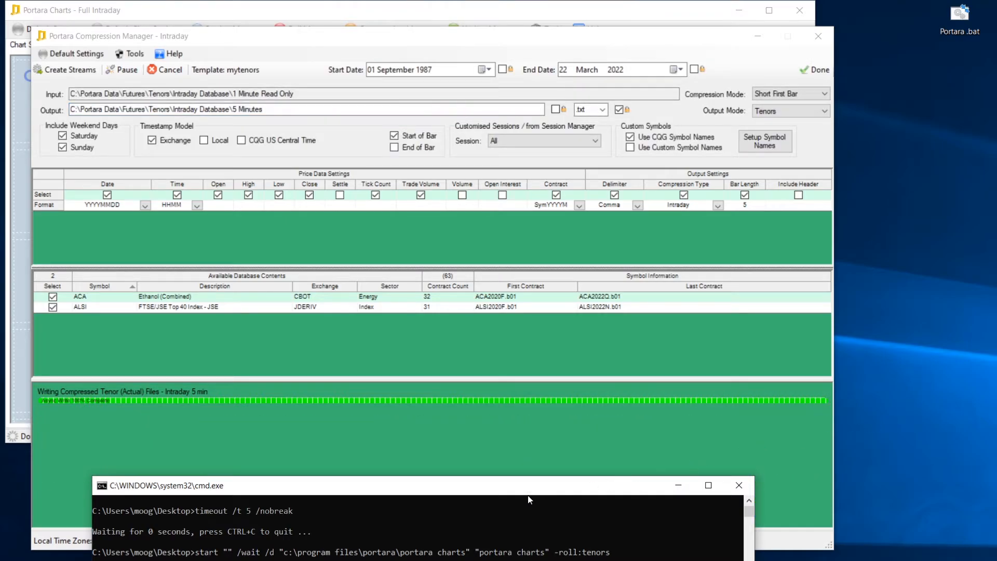
{"action": "left_click_drag", "start_coordinate": [533, 492], "coordinate": [539, 333]}
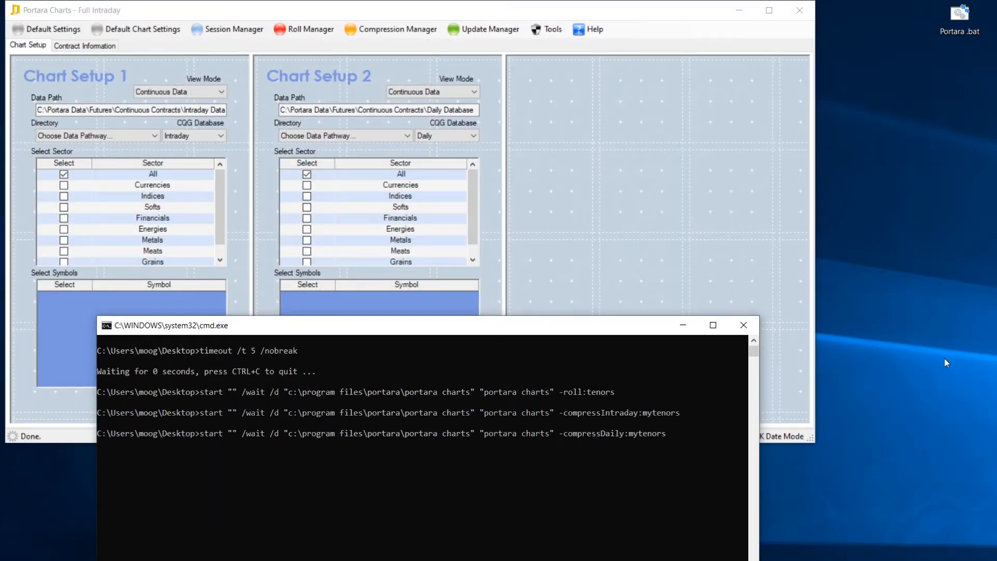
Move the command window aside and back to follow the daily mytenors compression, continuous roll and intraday mycontinuous compression.
{"action": "left_click_drag", "start_coordinate": [584, 326], "coordinate": [584, 482]}
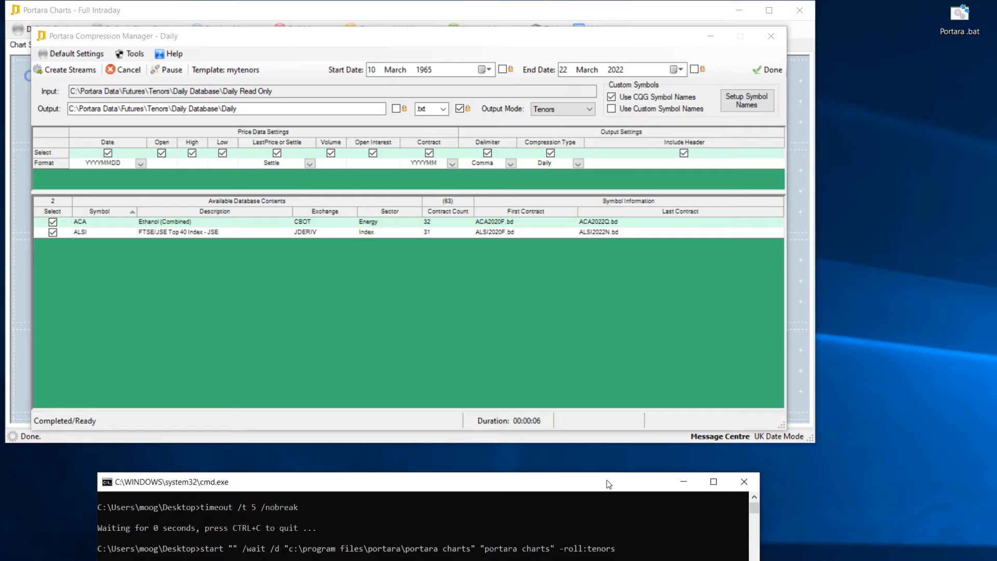
{"action": "left_click_drag", "start_coordinate": [608, 483], "coordinate": [609, 351]}
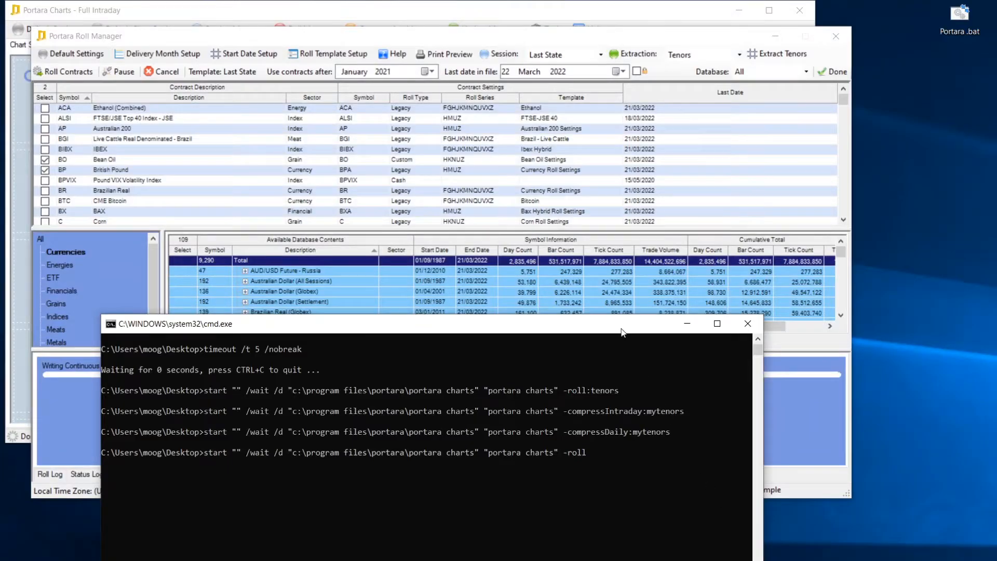
{"action": "left_click_drag", "start_coordinate": [623, 332], "coordinate": [609, 560]}
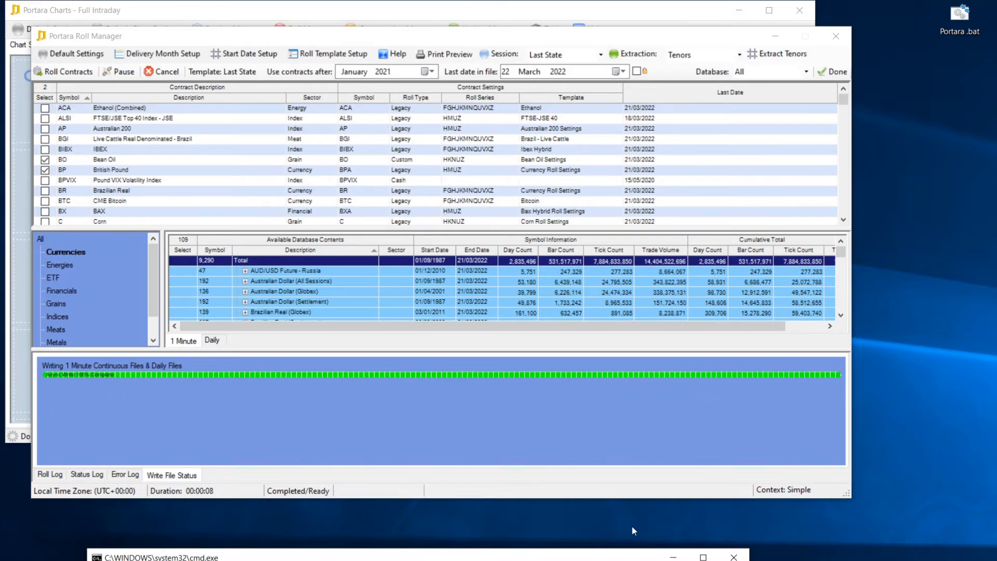
{"action": "left_click_drag", "start_coordinate": [525, 555], "coordinate": [551, 278]}
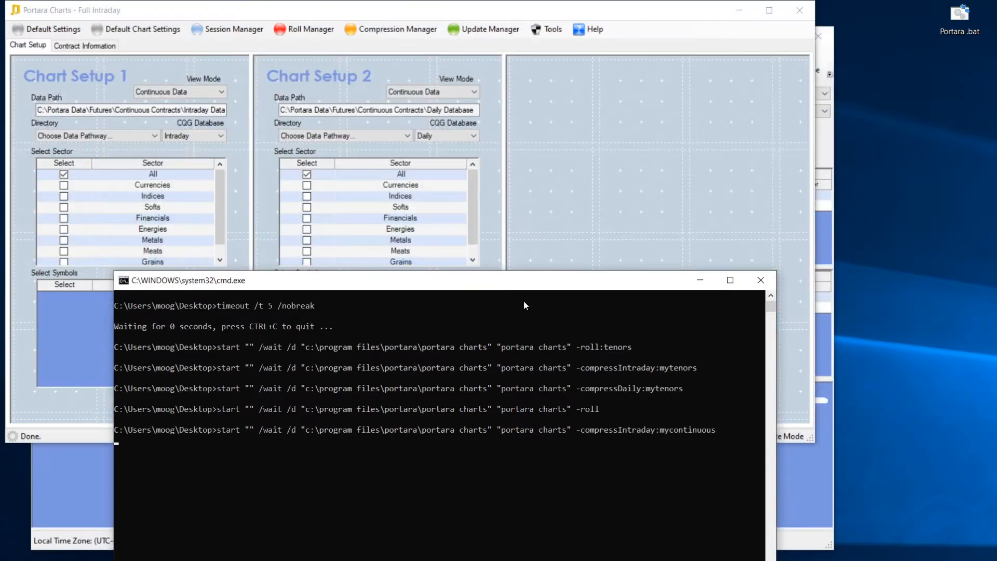
{"action": "left_click_drag", "start_coordinate": [528, 284], "coordinate": [526, 560]}
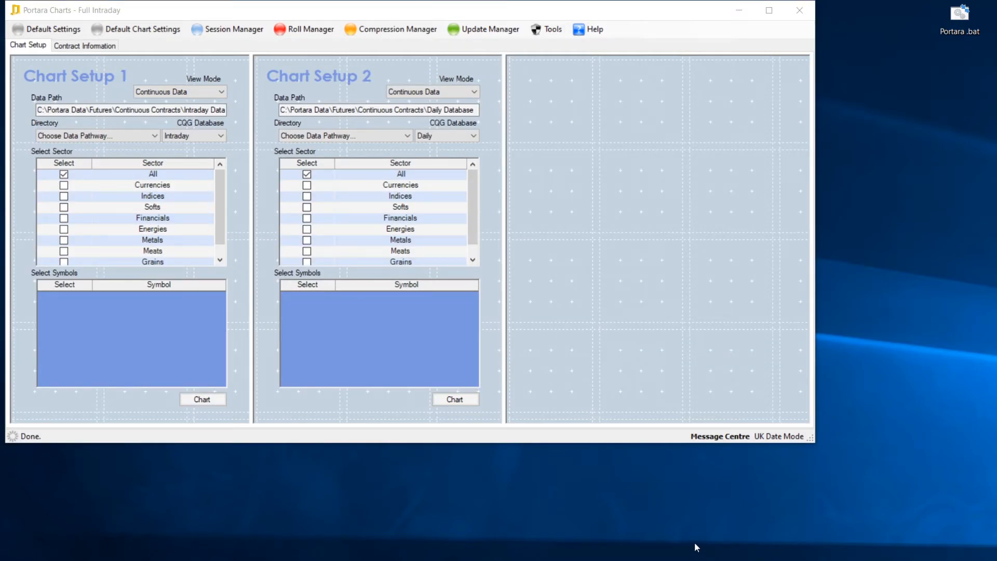
In the Roll Manager, examine the symbols selected in the Tenors contract extraction utility, and close both windows.
{"action": "left_click", "coordinate": [303, 29]}
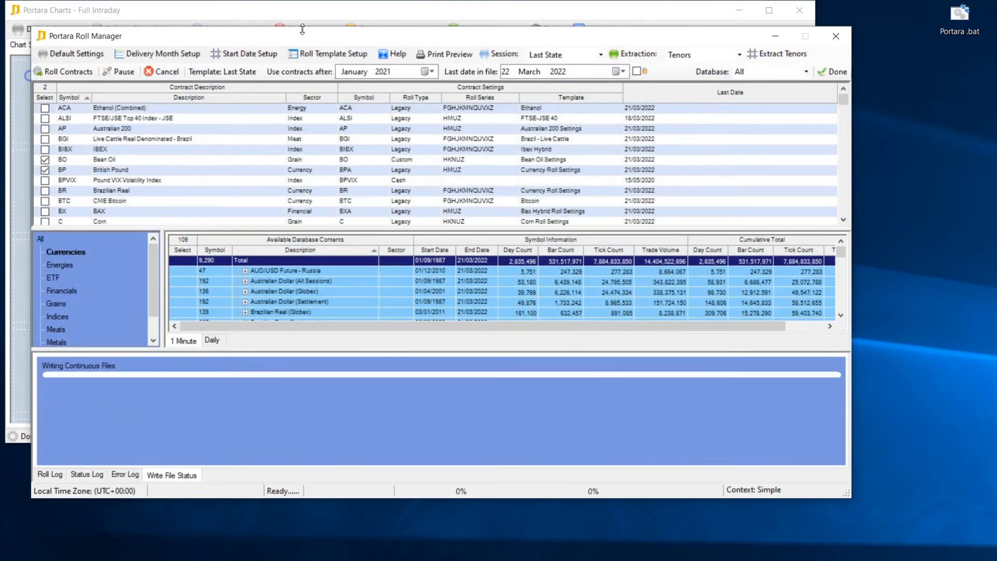
{"action": "left_click", "coordinate": [764, 56]}
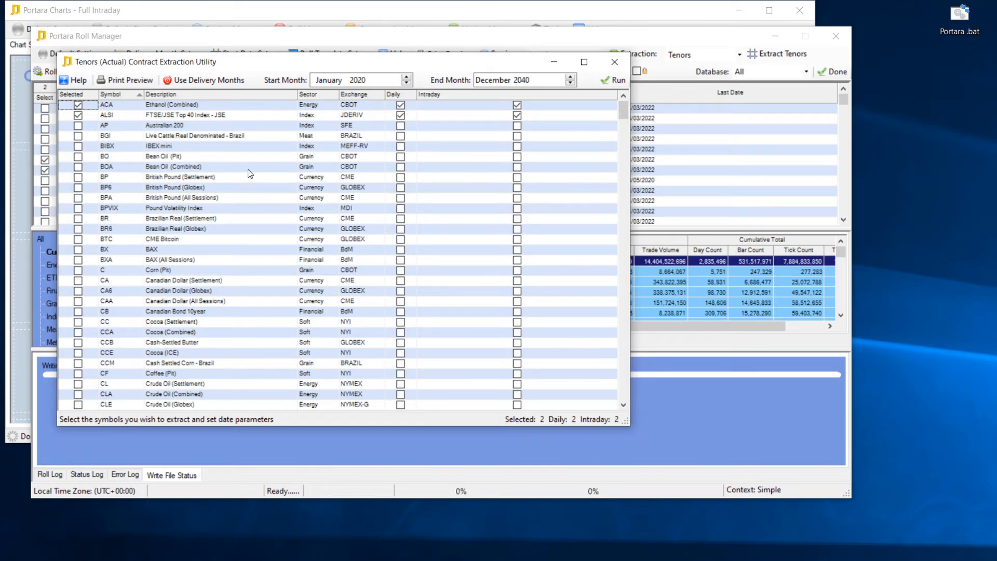
{"action": "left_click", "coordinate": [614, 62]}
{"action": "left_click", "coordinate": [831, 72]}
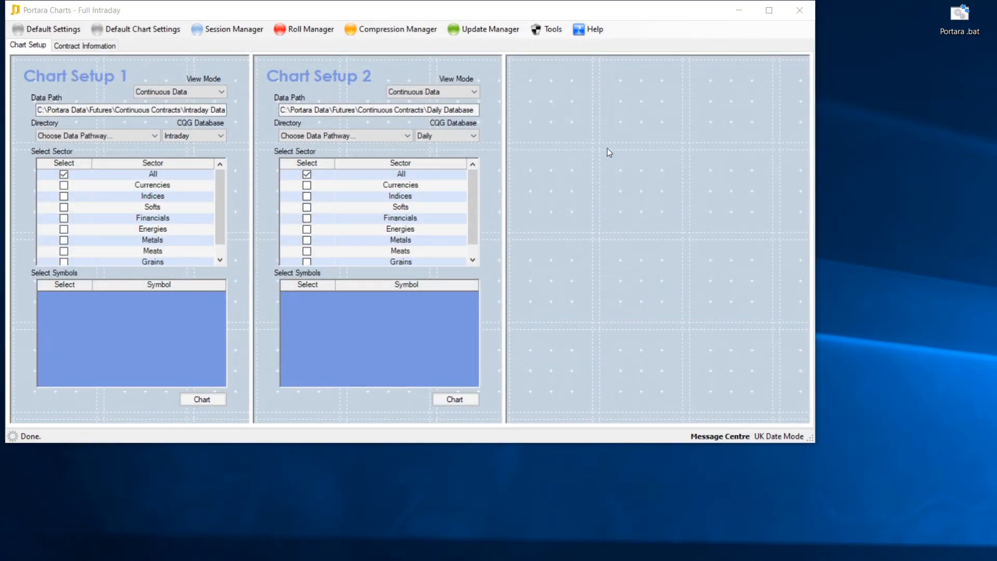
Open the Daily CQG Update Manager and bring up its Auto Updates API settings.
{"action": "left_click", "coordinate": [473, 28]}
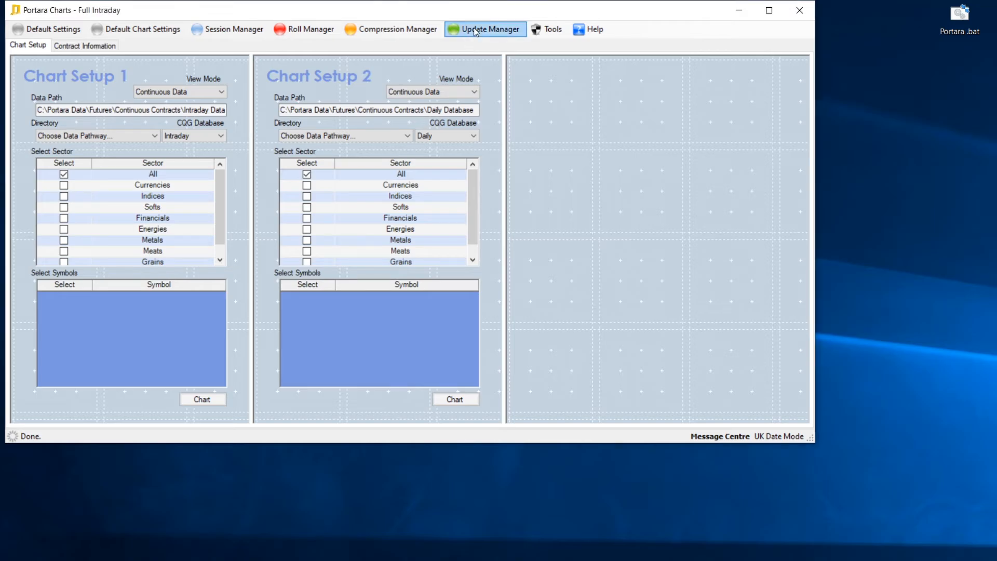
{"action": "left_click", "coordinate": [473, 27]}
{"action": "left_click", "coordinate": [482, 47]}
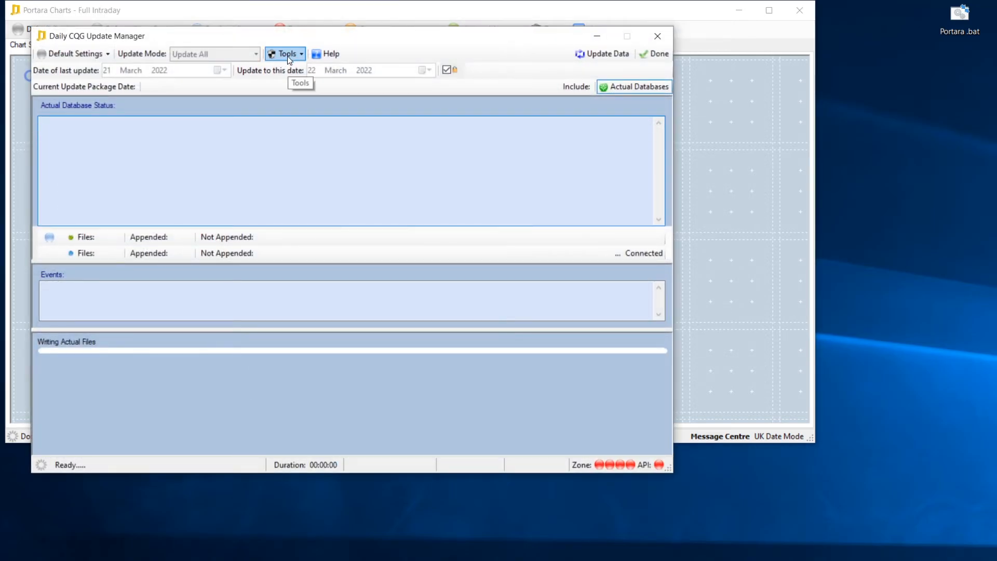
{"action": "left_click", "coordinate": [289, 57]}
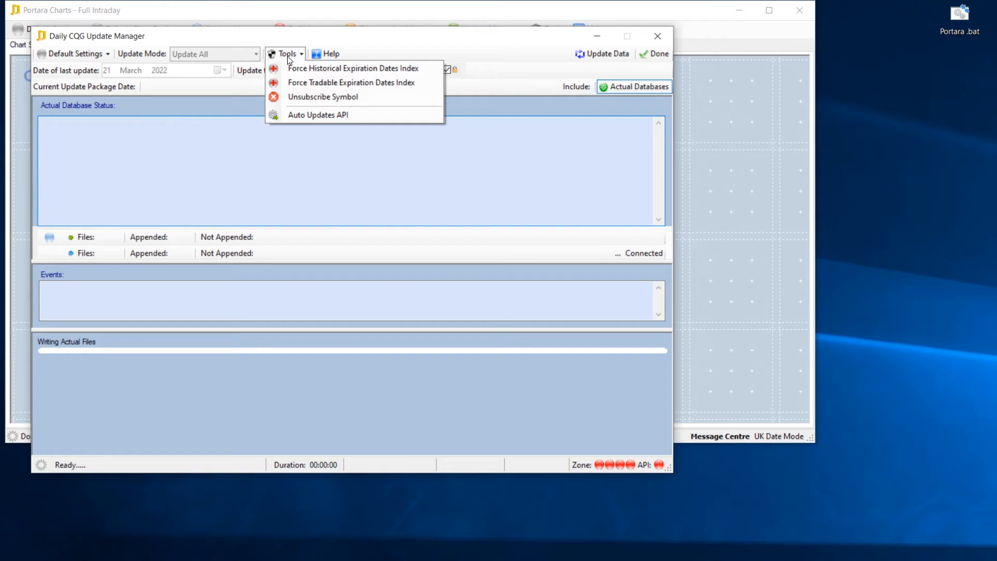
{"action": "left_click", "coordinate": [316, 115]}
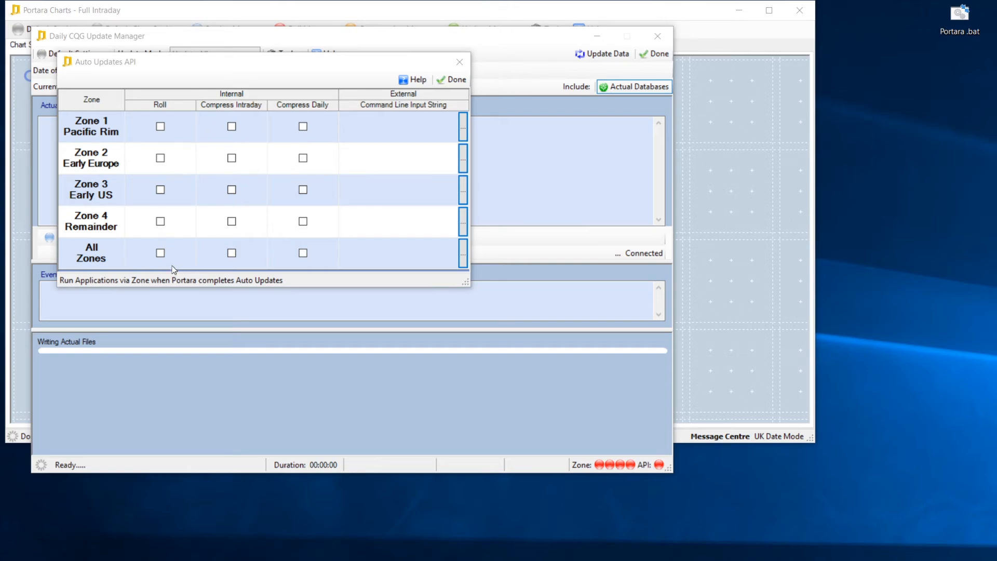
Try the internal Roll, Compress Intraday and Compress Daily options for All Zones and clear them again.
{"action": "left_click", "coordinate": [161, 253]}
{"action": "left_click", "coordinate": [231, 252]}
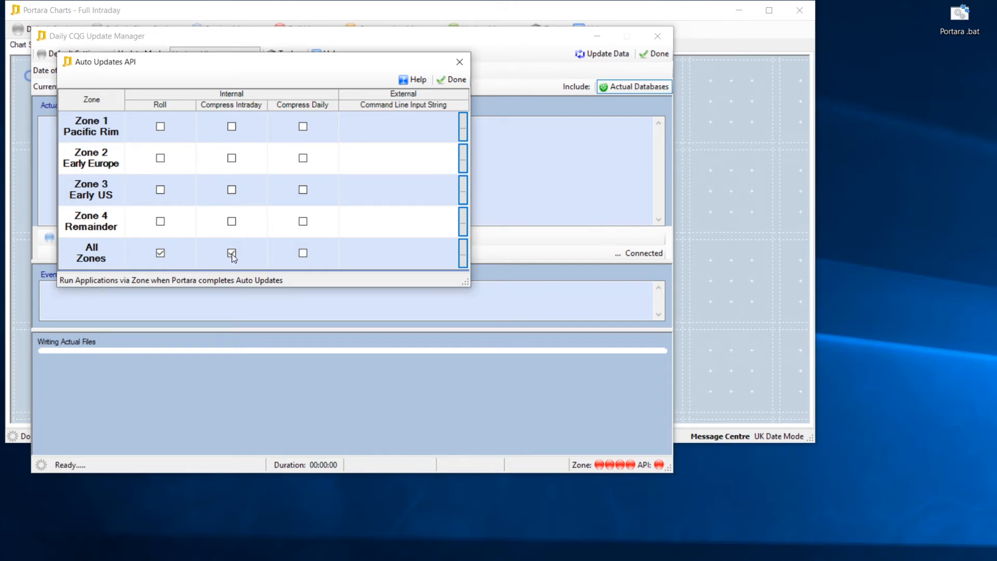
{"action": "left_click", "coordinate": [304, 252]}
{"action": "left_click", "coordinate": [160, 254]}
Set the external command line for All Zones to Portara .bat on the Desktop and widen the dialog to show the full path.
{"action": "left_click", "coordinate": [463, 258]}
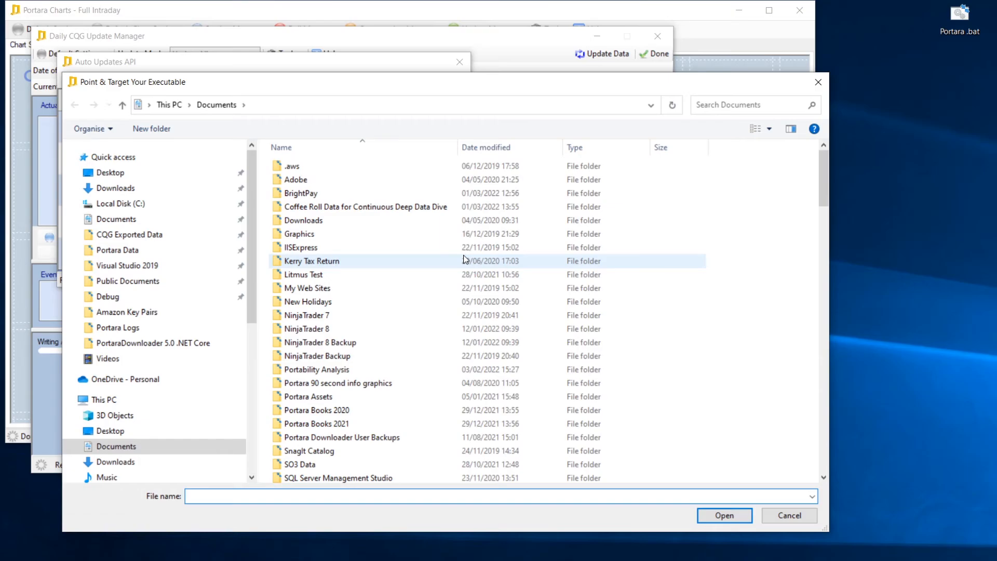
{"action": "left_click", "coordinate": [123, 177]}
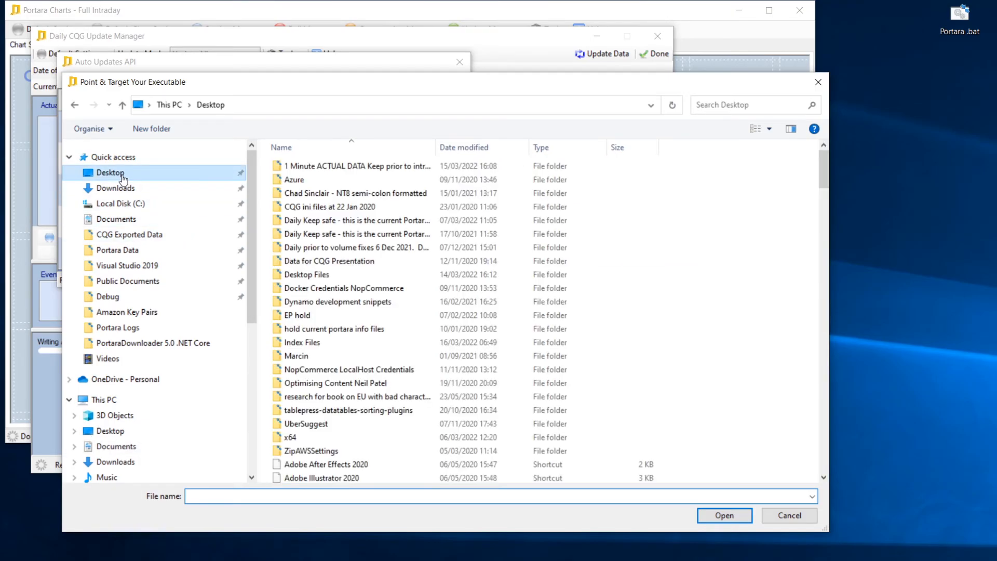
{"action": "scroll", "coordinate": [395, 353], "scroll_direction": "down", "scroll_amount": 18}
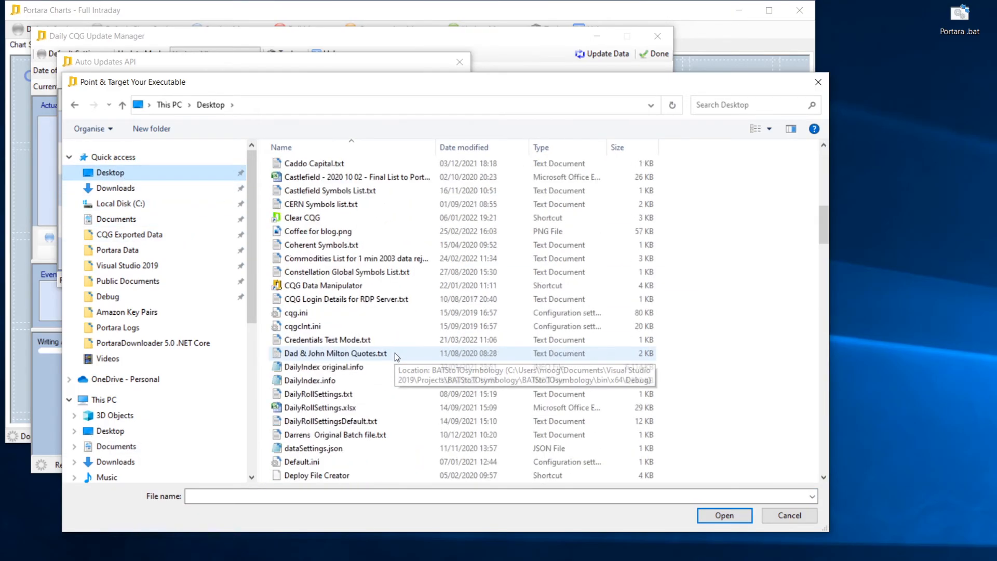
{"action": "scroll", "coordinate": [395, 353], "scroll_direction": "down", "scroll_amount": 20}
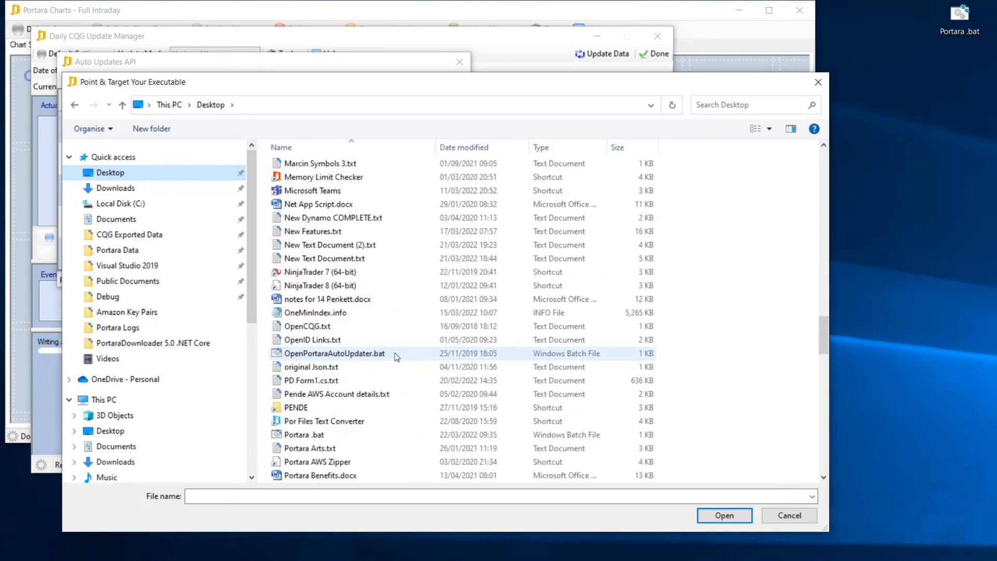
{"action": "left_click", "coordinate": [331, 393]}
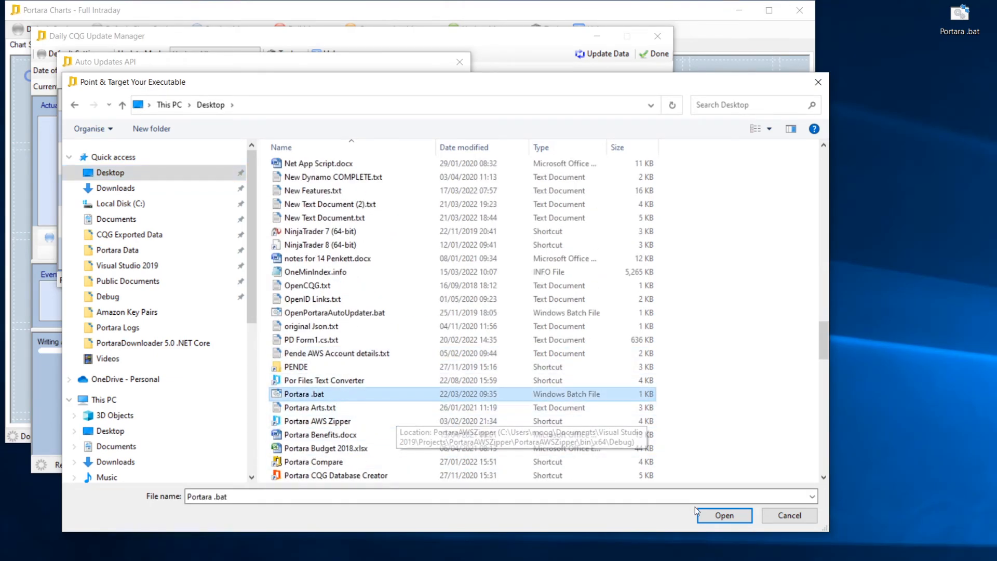
{"action": "left_click", "coordinate": [723, 515]}
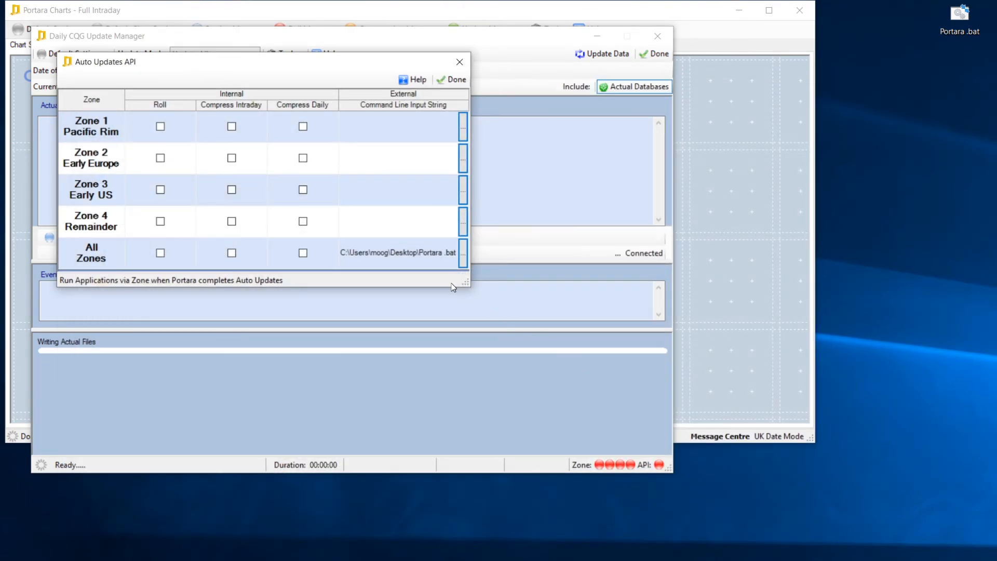
{"action": "left_click_drag", "start_coordinate": [463, 281], "coordinate": [589, 301]}
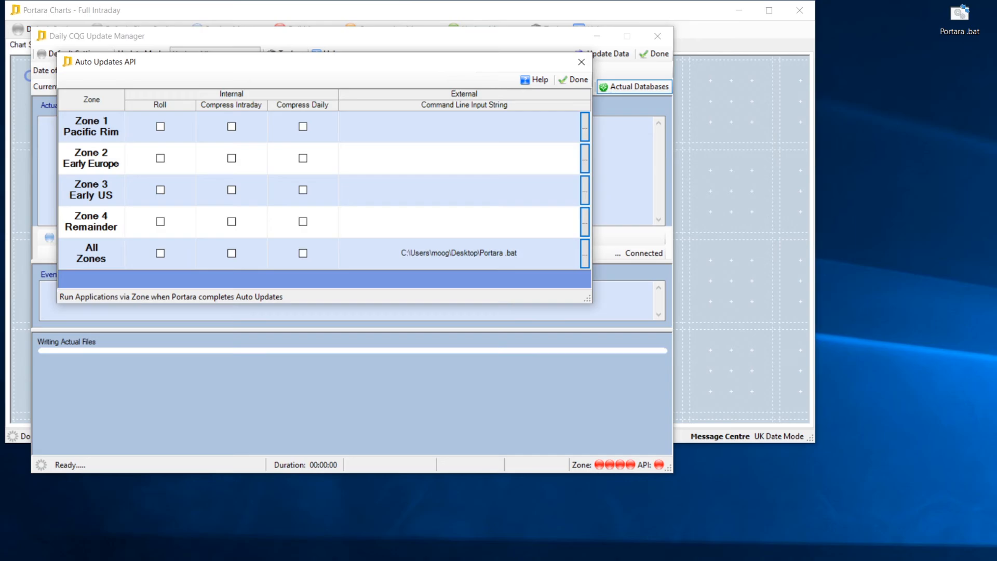
Check the All Zones entry in the Automatic Update Monitor, and minimise the monitor.
{"action": "key", "text": "alt+Tab"}
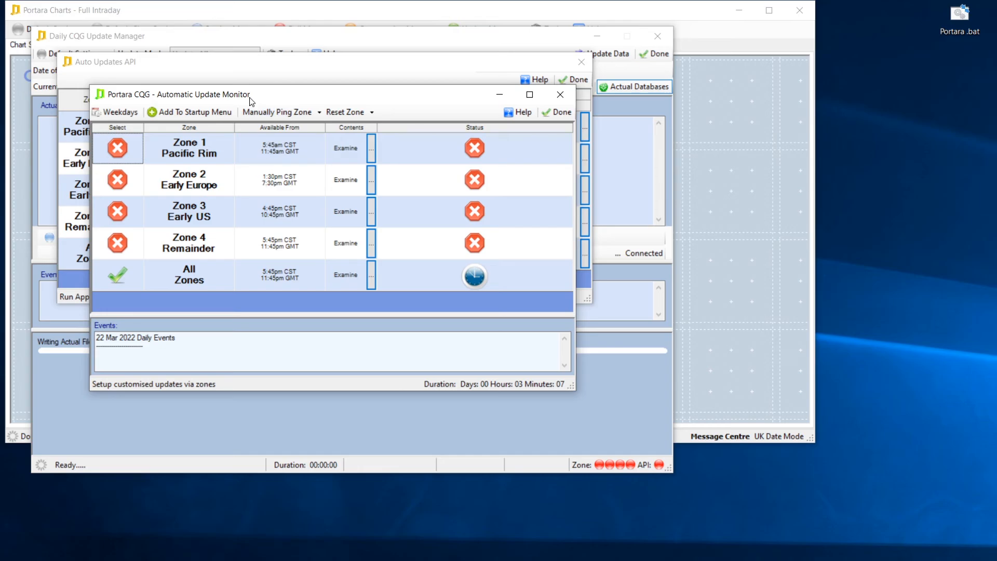
{"action": "left_click_drag", "start_coordinate": [245, 94], "coordinate": [267, 92]}
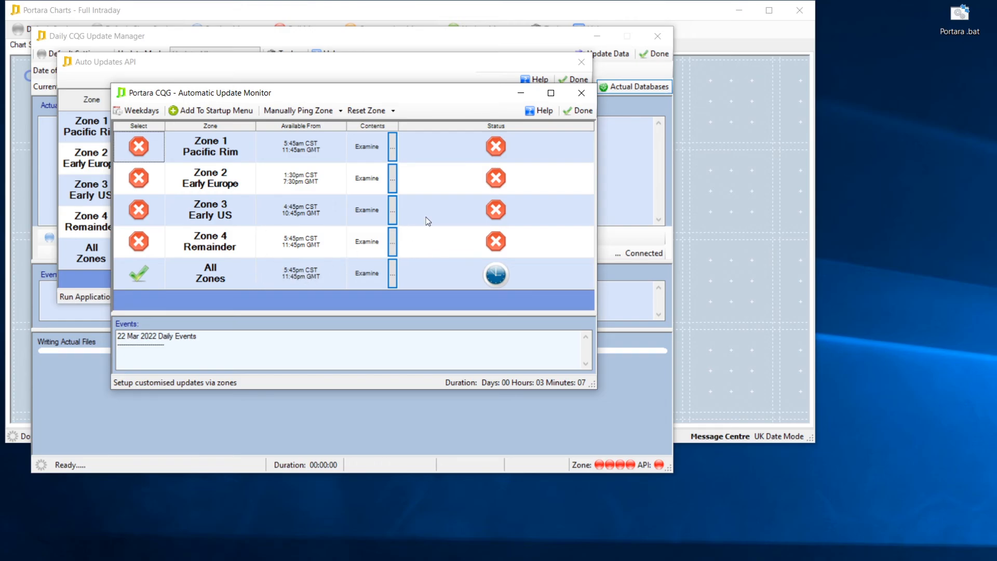
{"action": "left_click", "coordinate": [521, 95]}
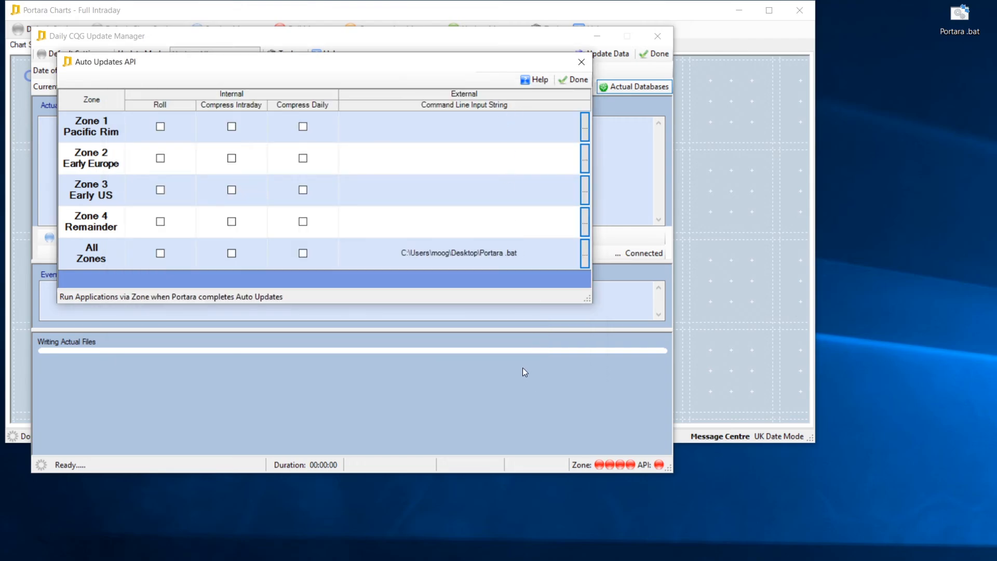
Move the Portara .bat icon on the desktop, and close the Auto Updates API settings and the Daily CQG Update Manager.
{"action": "left_click_drag", "start_coordinate": [385, 68], "coordinate": [419, 68]}
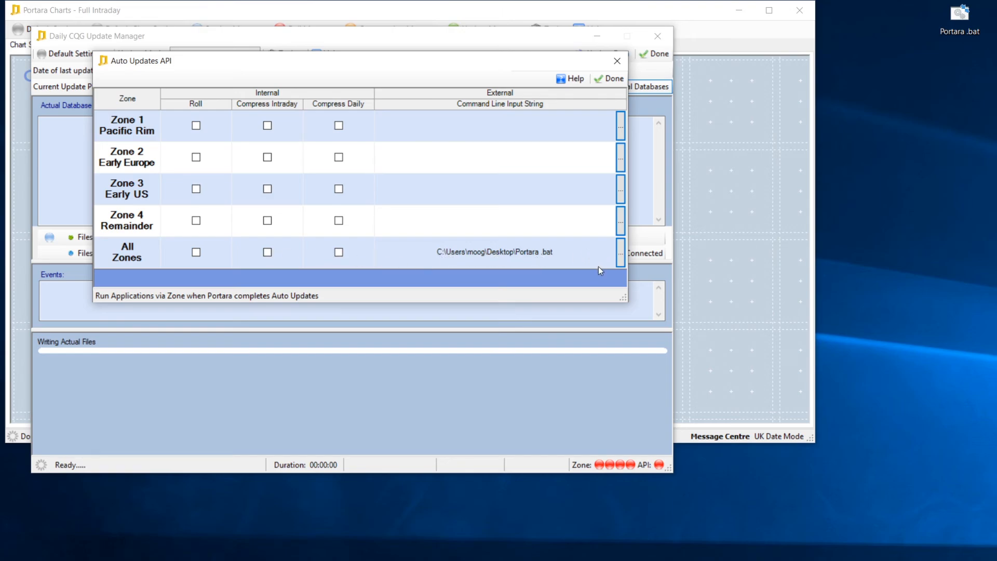
{"action": "left_click_drag", "start_coordinate": [953, 30], "coordinate": [903, 82]}
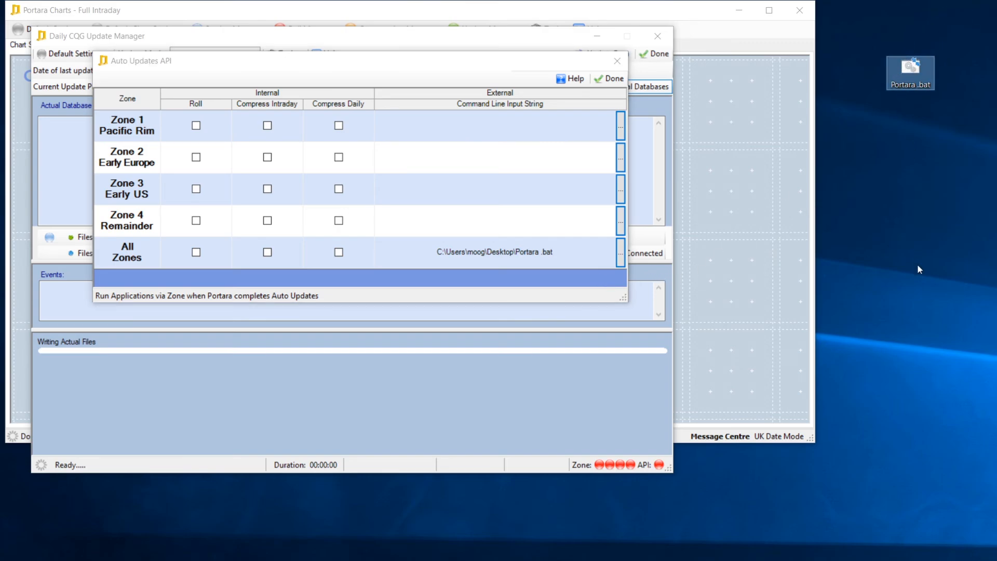
{"action": "left_click", "coordinate": [600, 79]}
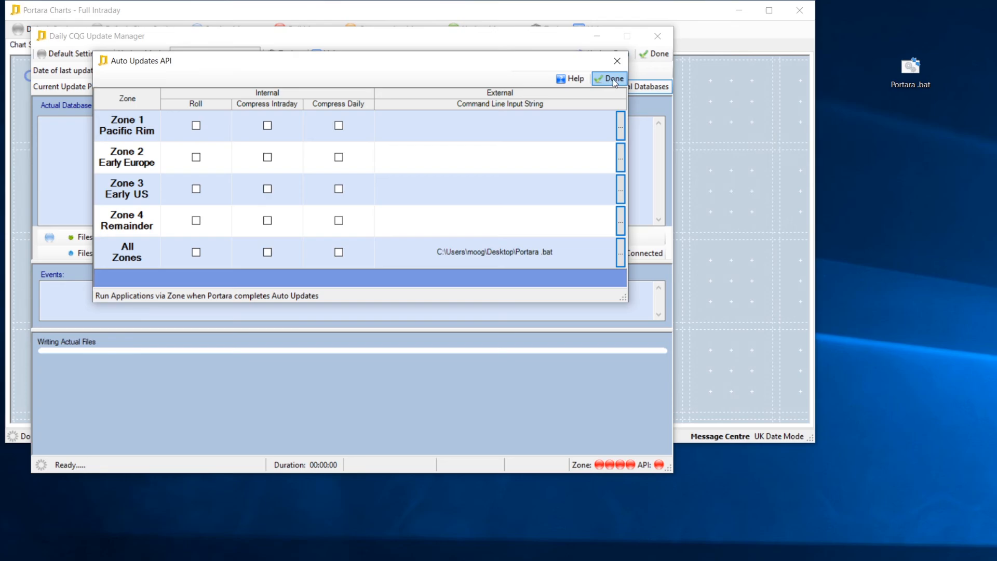
{"action": "left_click", "coordinate": [612, 81]}
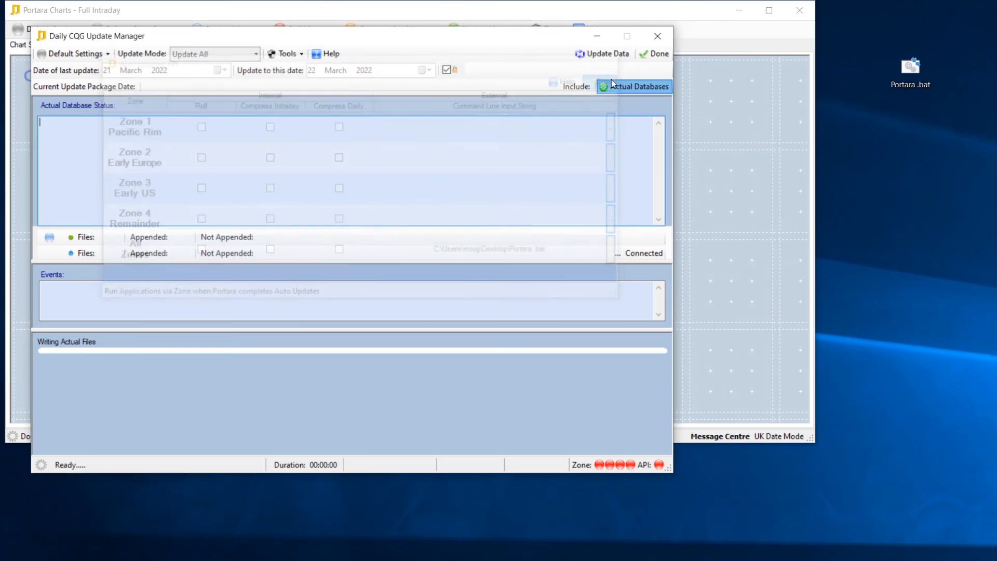
{"action": "left_click", "coordinate": [658, 55]}
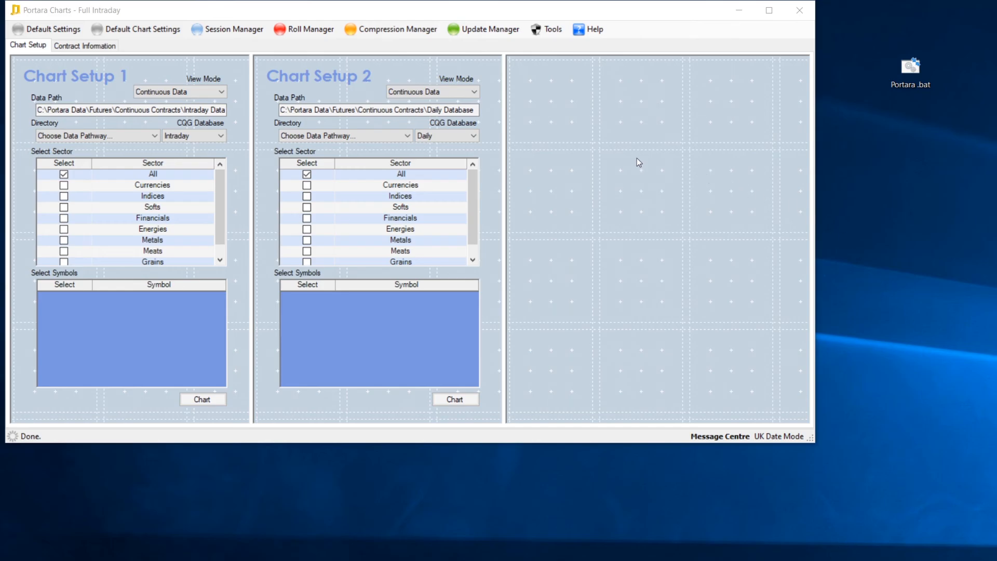
Open the local help at the topic Using The Command Line with Batch Files.
{"action": "left_click", "coordinate": [595, 33]}
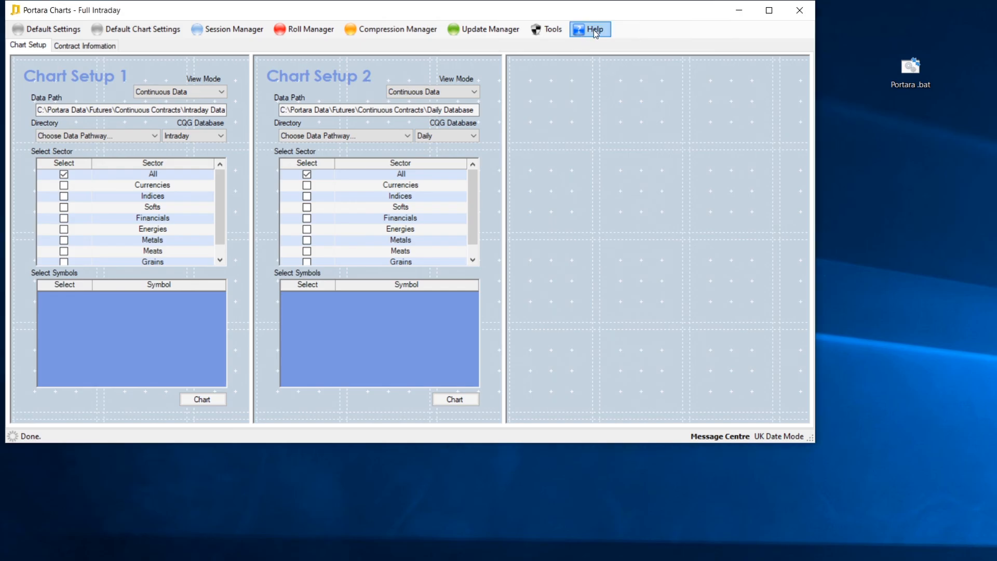
{"action": "left_click", "coordinate": [596, 33]}
{"action": "left_click", "coordinate": [606, 47]}
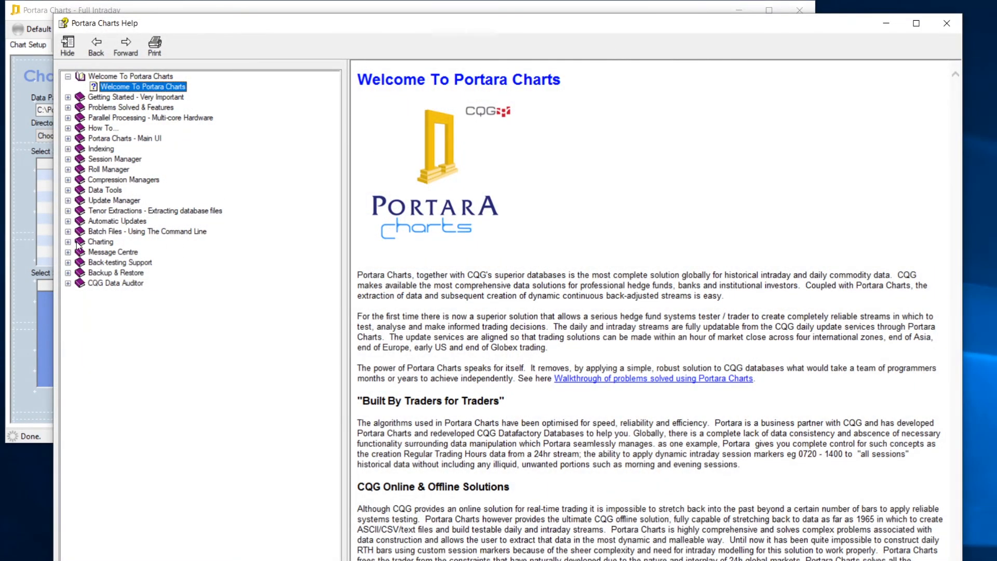
{"action": "left_click", "coordinate": [68, 231]}
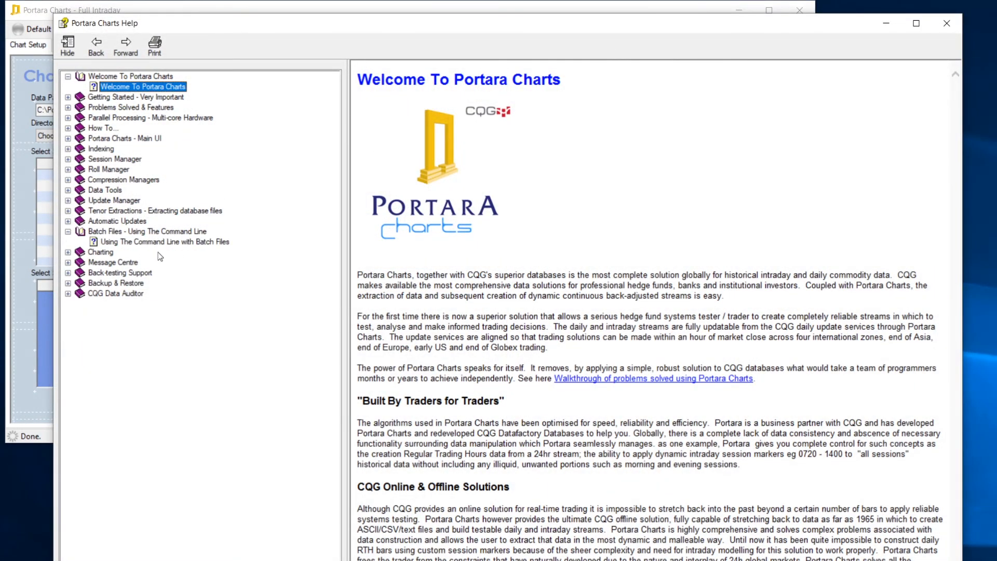
{"action": "left_click", "coordinate": [147, 243]}
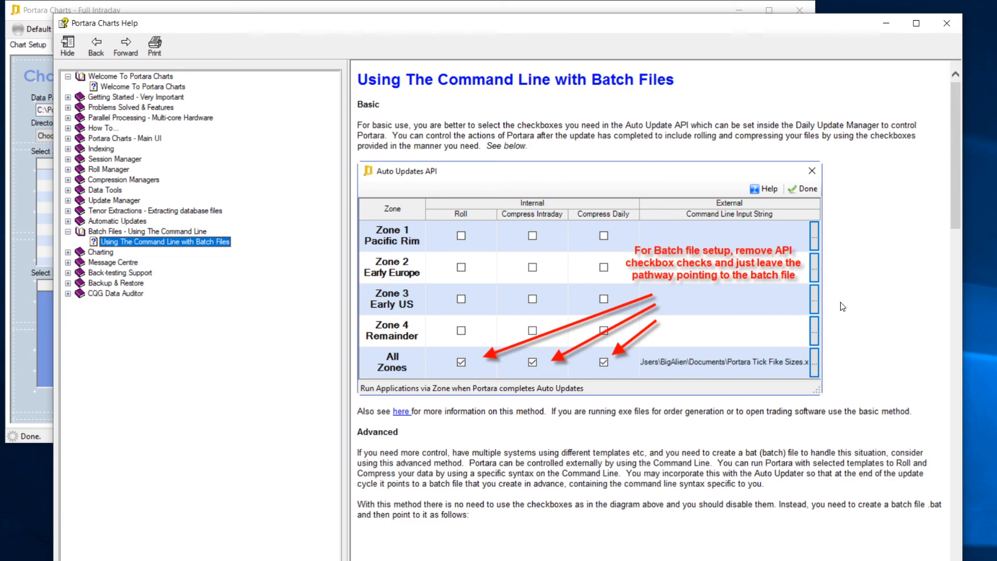
Read through the batch file creation, syntax and multiple command examples in the help topic, and close the help.
{"action": "left_click", "coordinate": [883, 297]}
{"action": "scroll", "coordinate": [882, 297], "scroll_direction": "down", "scroll_amount": 5}
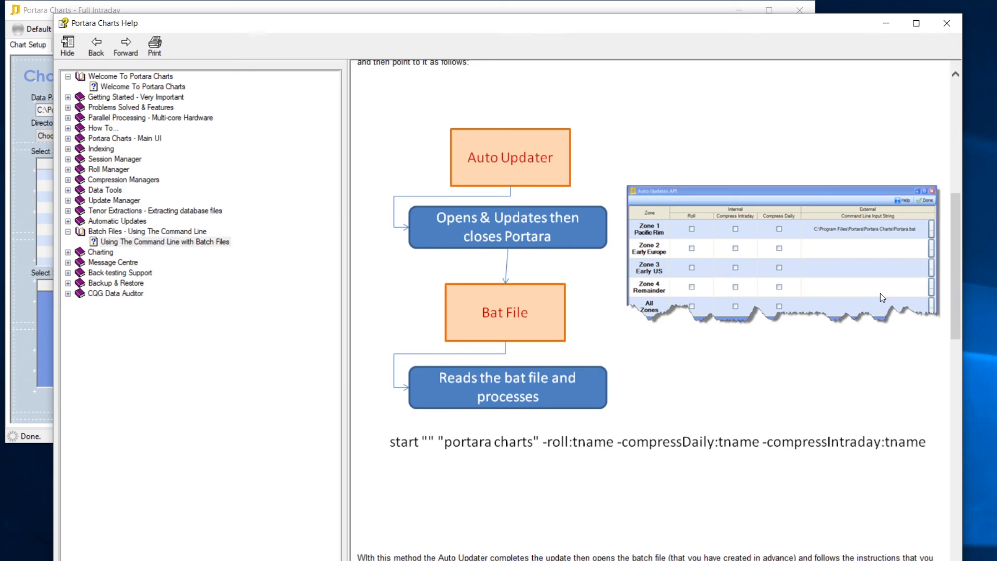
{"action": "scroll", "coordinate": [881, 297], "scroll_direction": "down", "scroll_amount": 3}
{"action": "scroll", "coordinate": [881, 298], "scroll_direction": "down", "scroll_amount": 20}
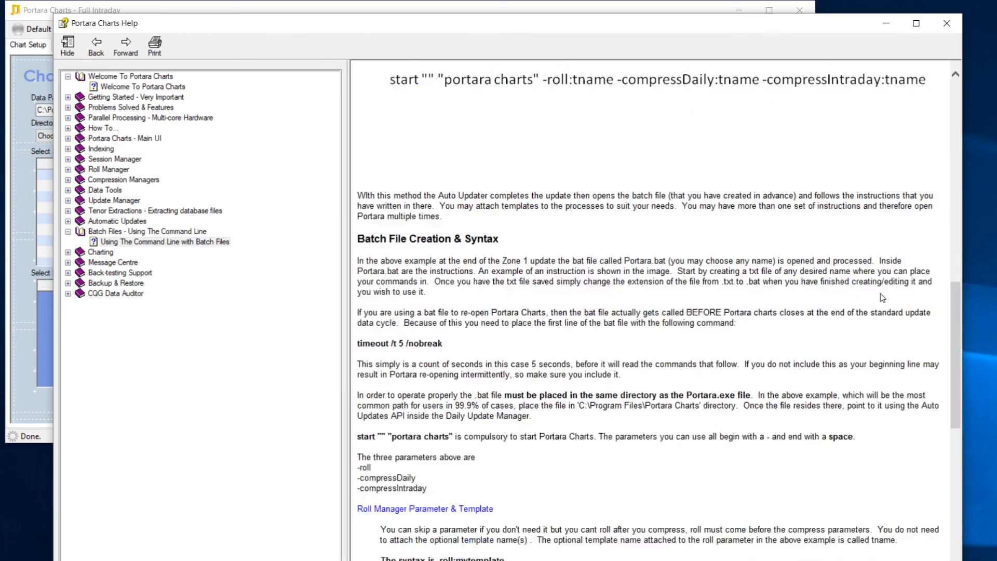
{"action": "scroll", "coordinate": [882, 293], "scroll_direction": "down", "scroll_amount": 19}
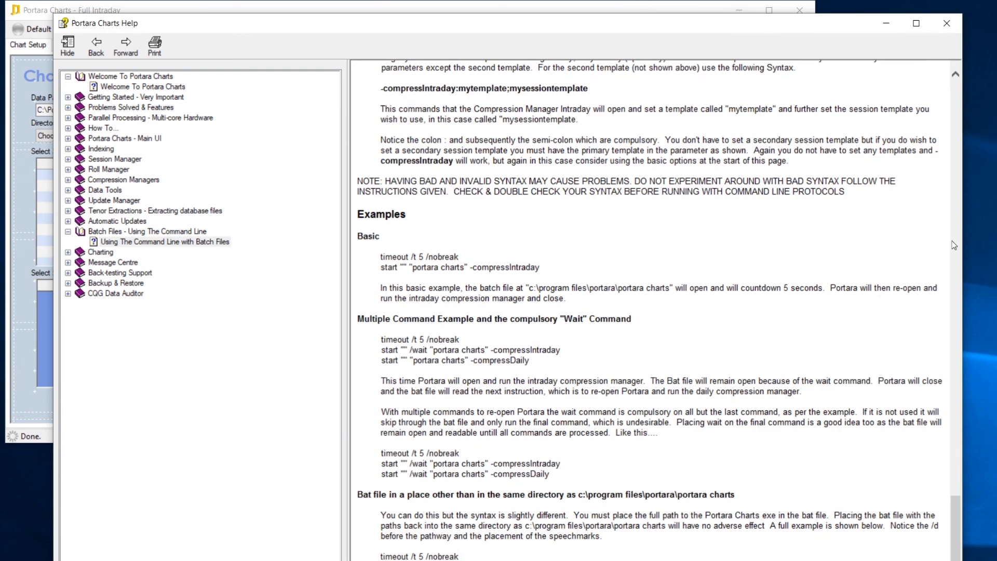
{"action": "left_click", "coordinate": [946, 23]}
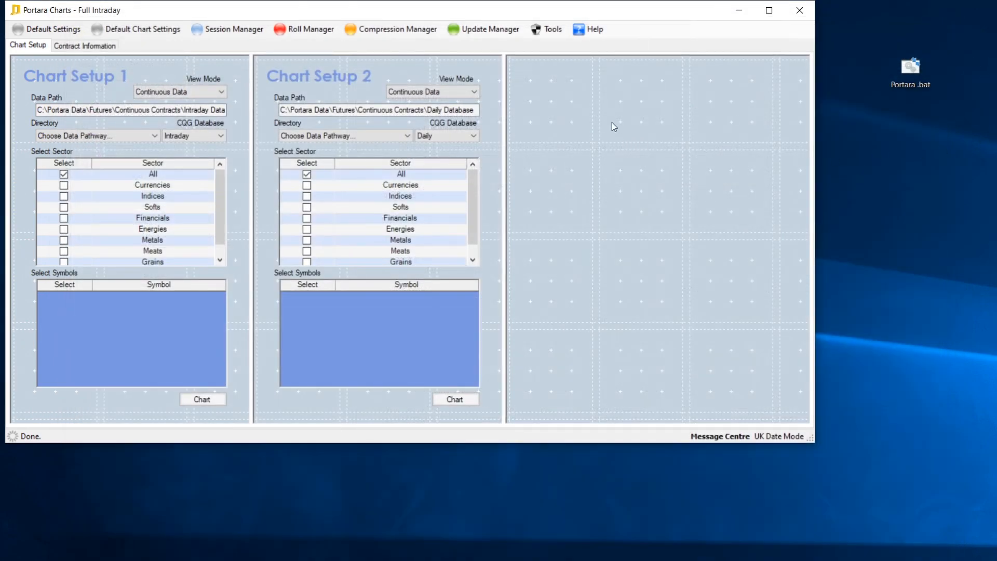
Open the Portara video tutorials page in the browser and find the Batch Files tutorial.
{"action": "left_click", "coordinate": [554, 31]}
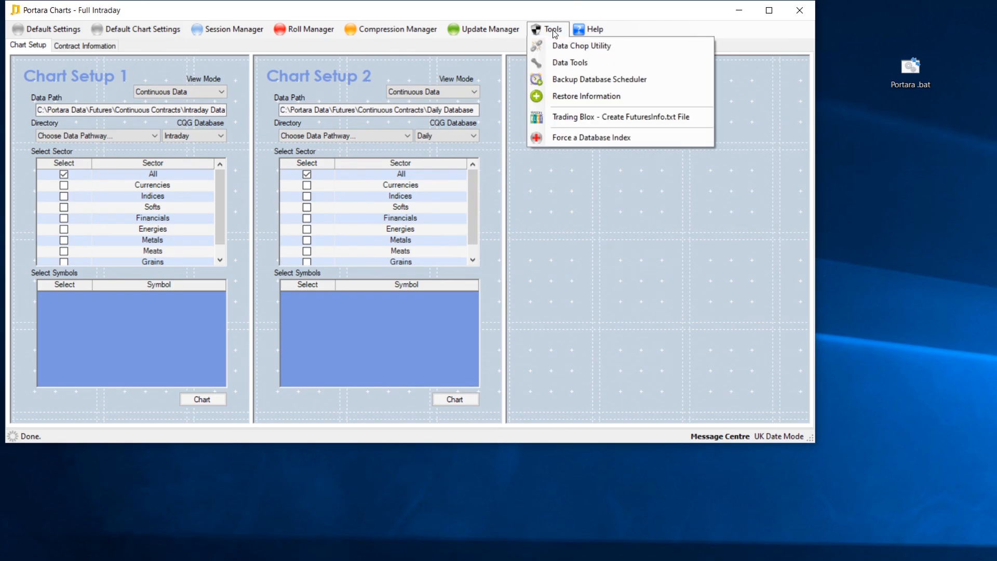
{"action": "mouse_move", "coordinate": [590, 30]}
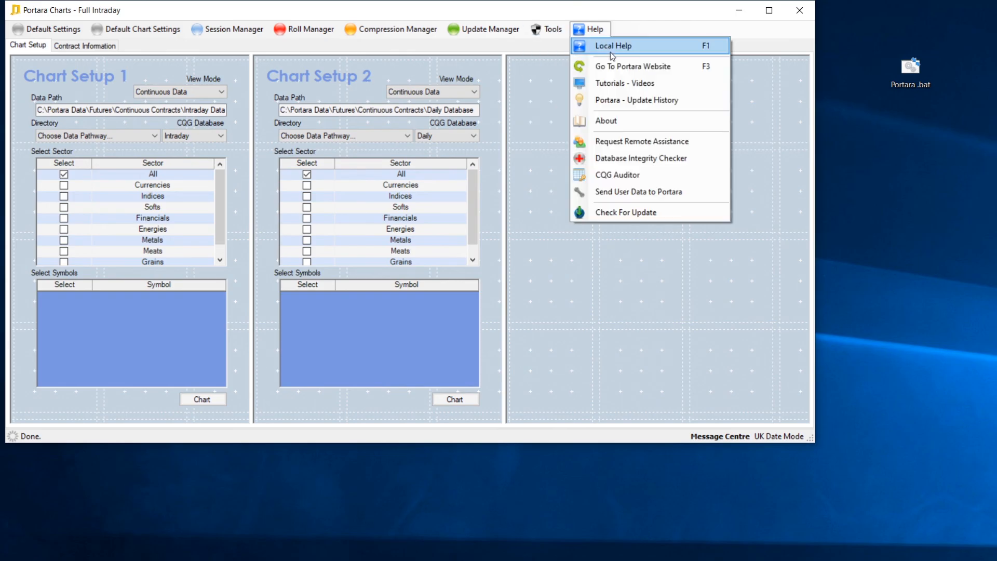
{"action": "left_click", "coordinate": [627, 83]}
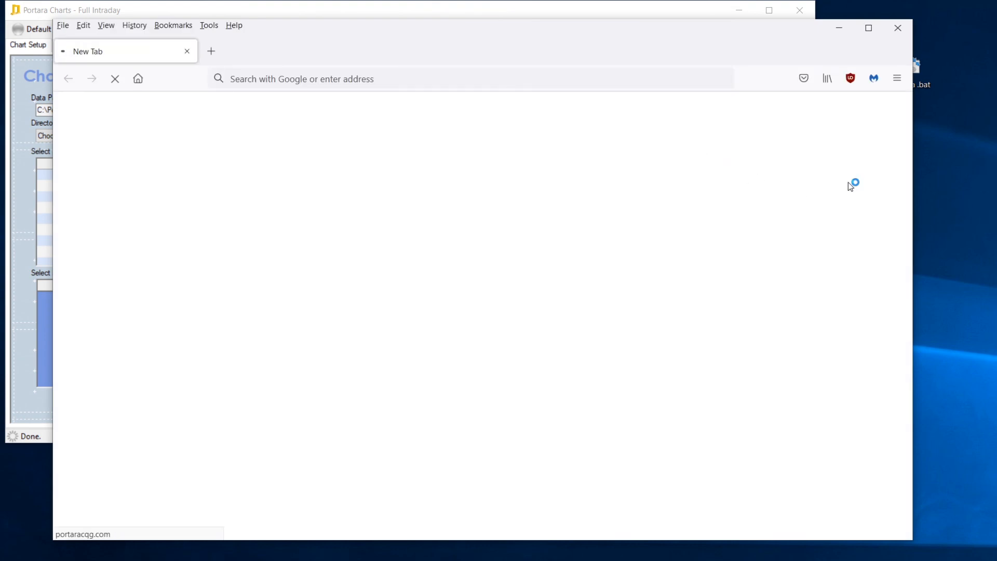
{"action": "left_click_drag", "start_coordinate": [903, 132], "coordinate": [908, 385]}
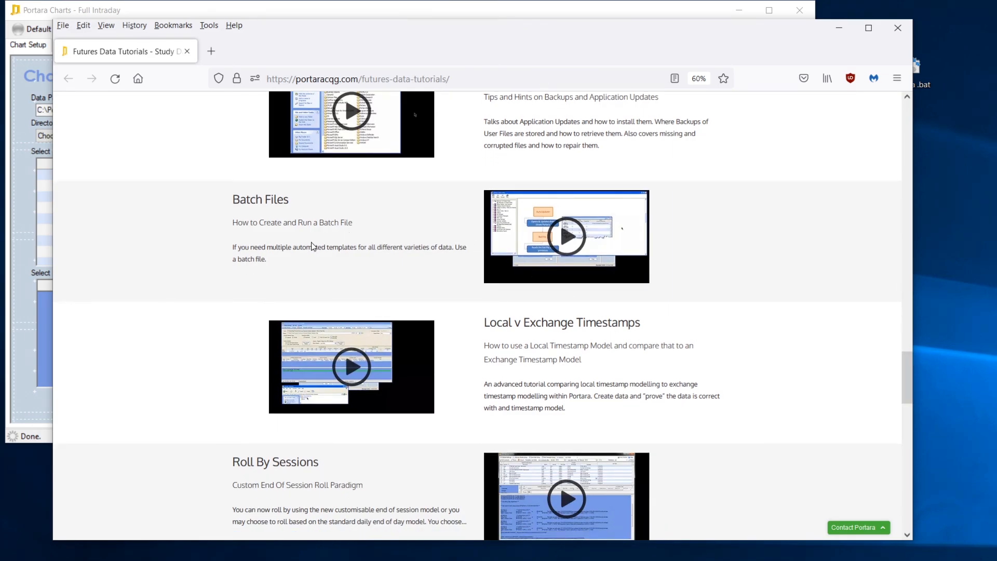